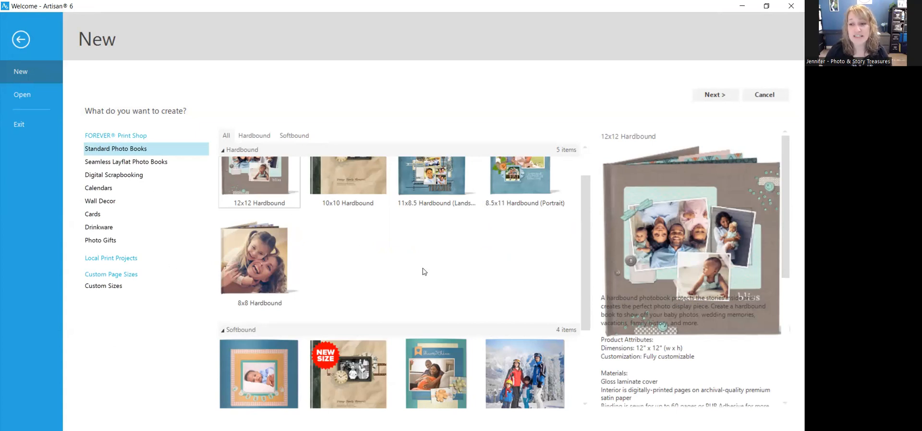
scroll(423, 268, up, 2)
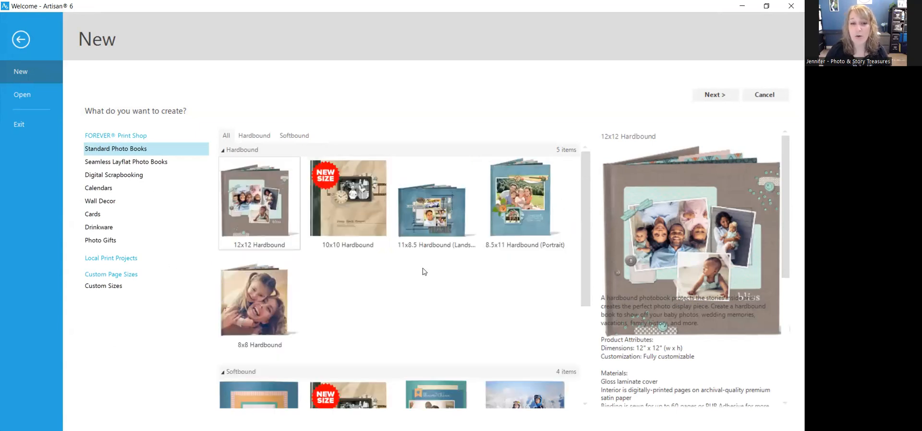
double_click(275, 217)
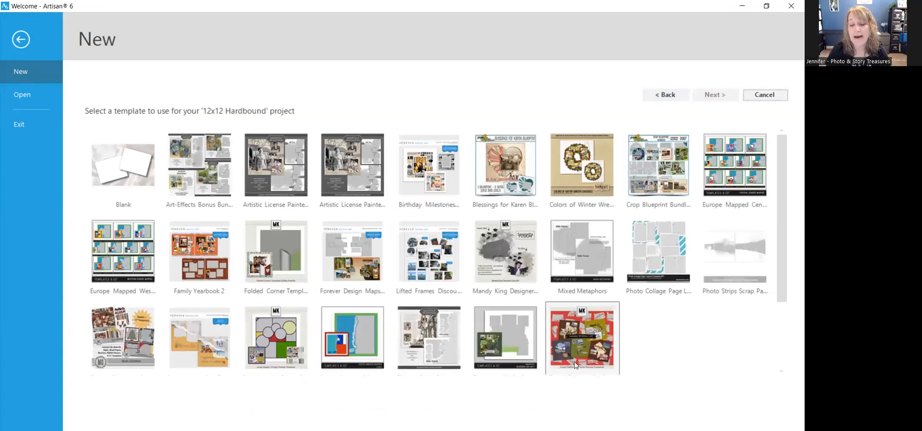
mouse_move(568, 355)
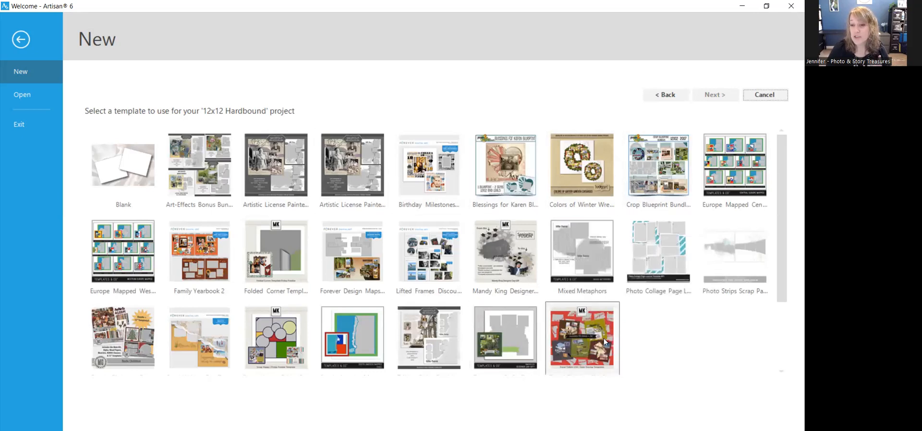
mouse_move(603, 338)
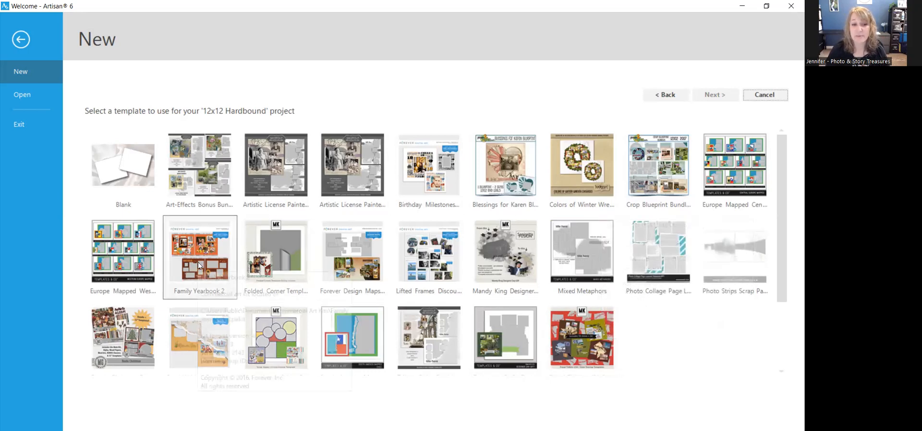
mouse_move(198, 261)
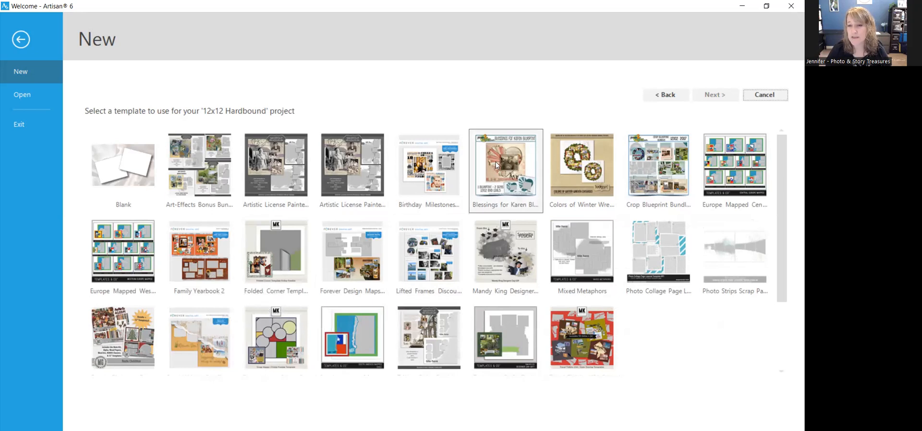
mouse_move(497, 167)
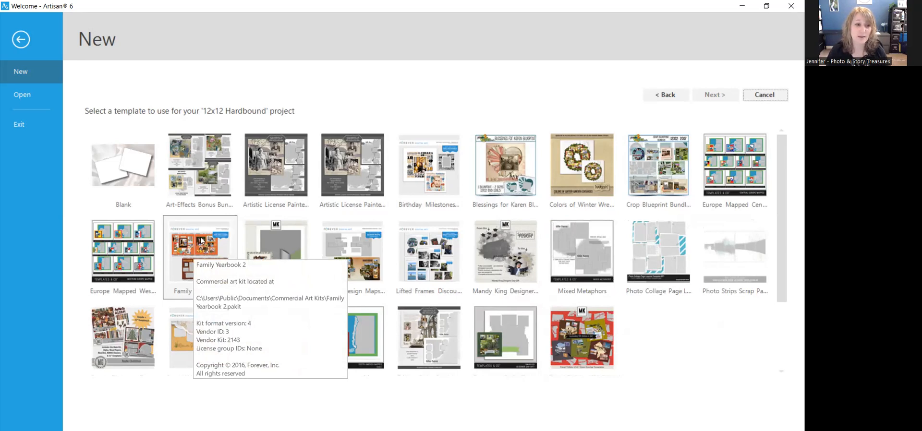
click(117, 177)
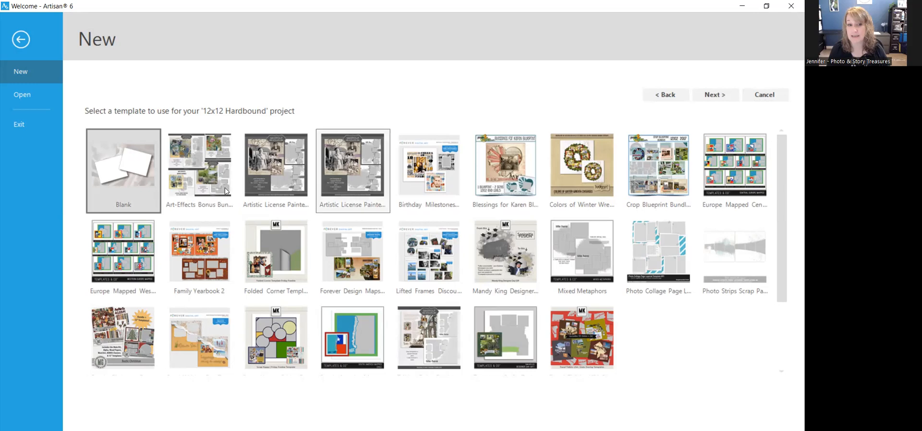
click(723, 97)
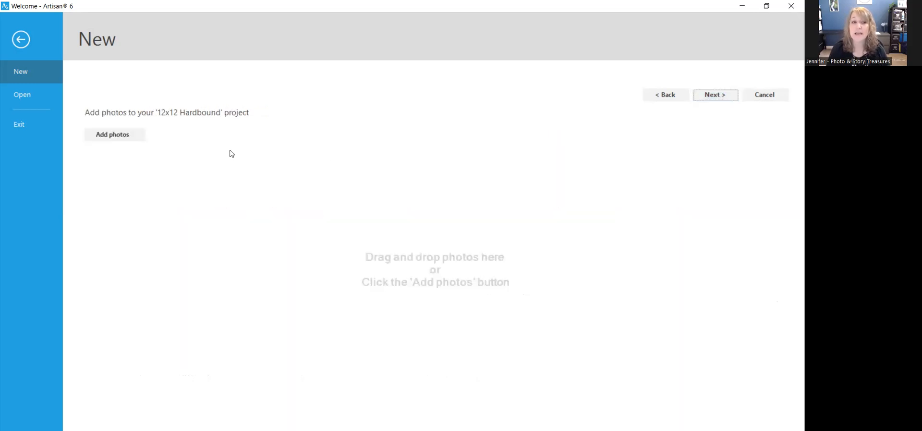
click(709, 96)
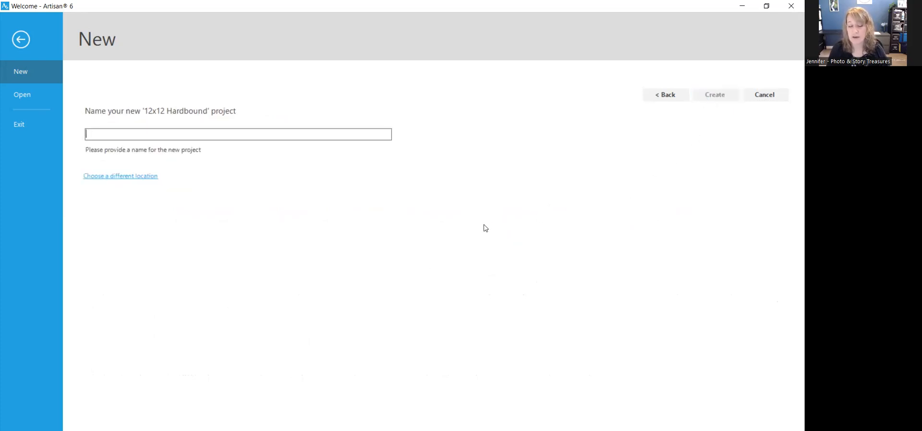
click(174, 139)
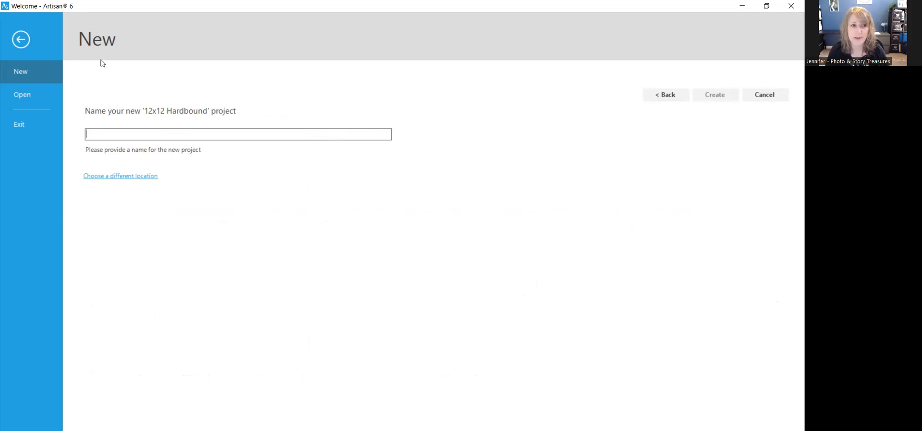
click(21, 40)
Open the existing practice project and go to the blank page 29
double_click(109, 359)
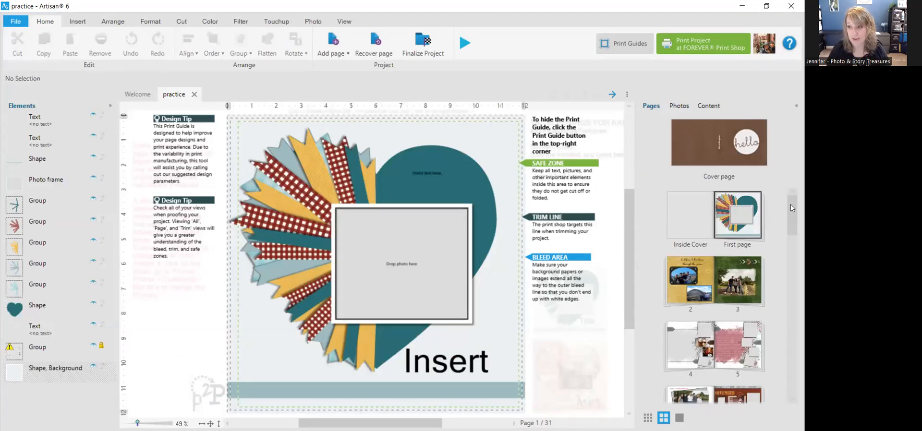
drag(791, 206, 789, 355)
click(747, 317)
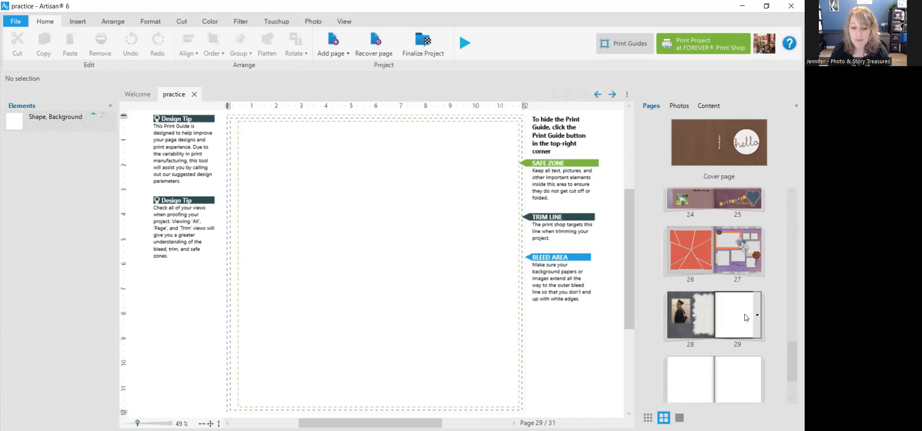
Show the project's photos, check the sources for getting more photos, and locate the book photo
click(678, 107)
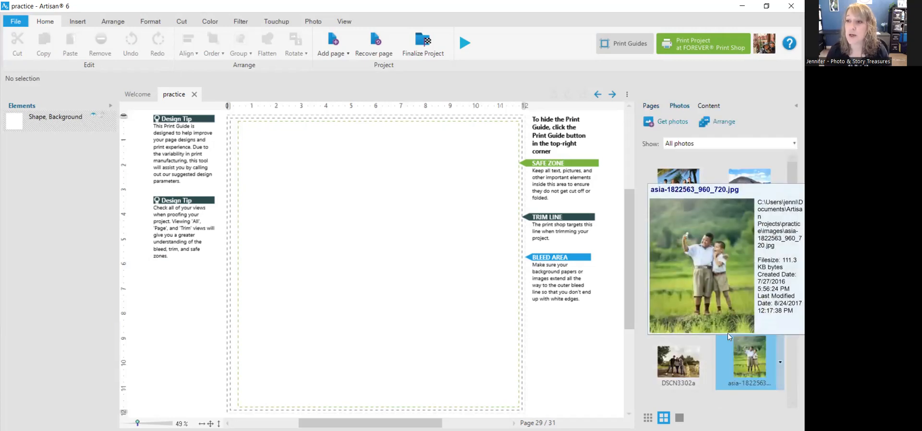
click(671, 122)
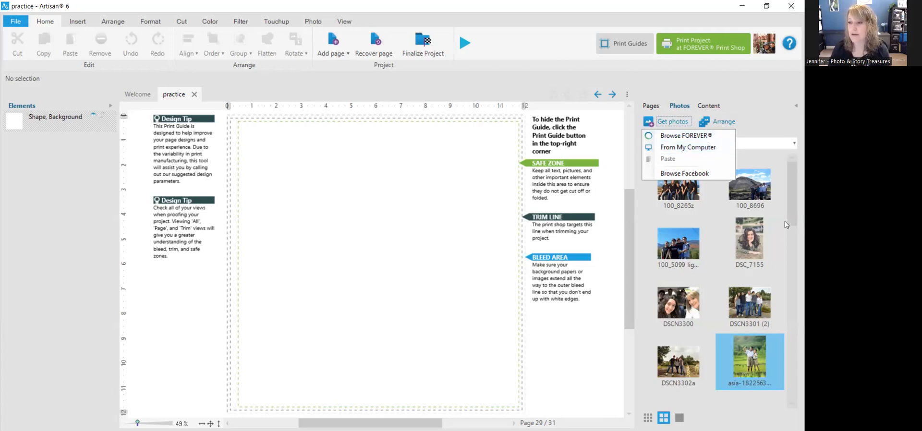
drag(791, 201, 791, 211)
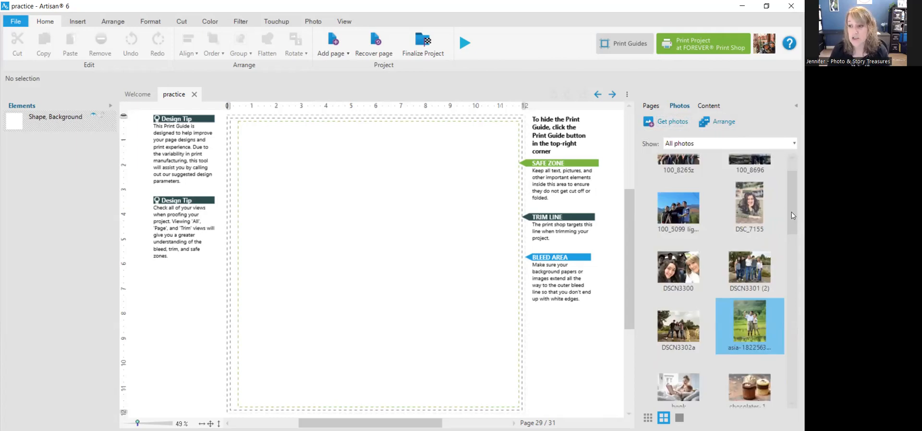
drag(791, 211, 791, 241)
Place the book photo directly on blank page 29 without a prepared frame
click(679, 264)
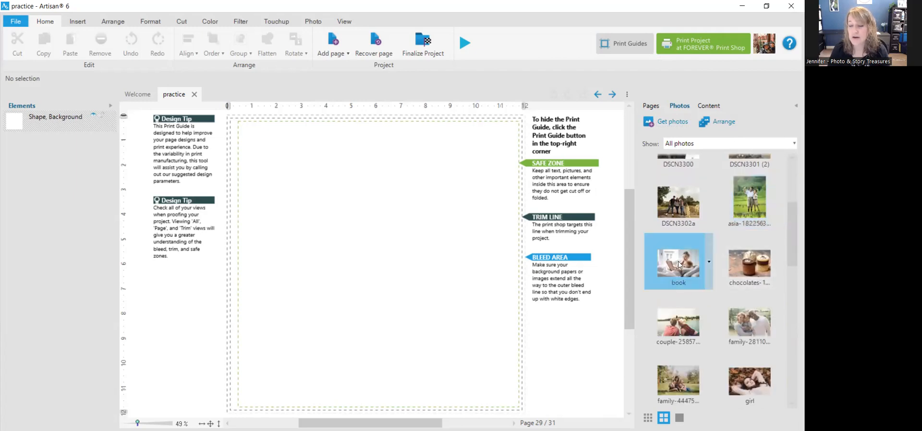
drag(679, 263, 352, 186)
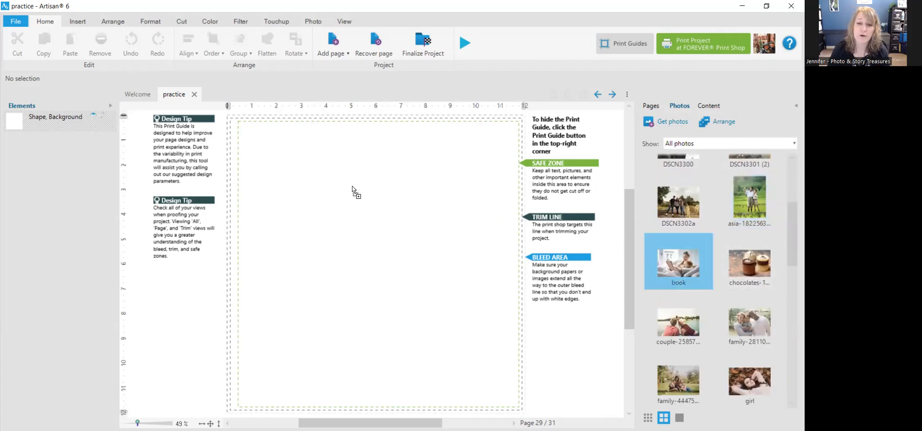
drag(352, 185, 352, 186)
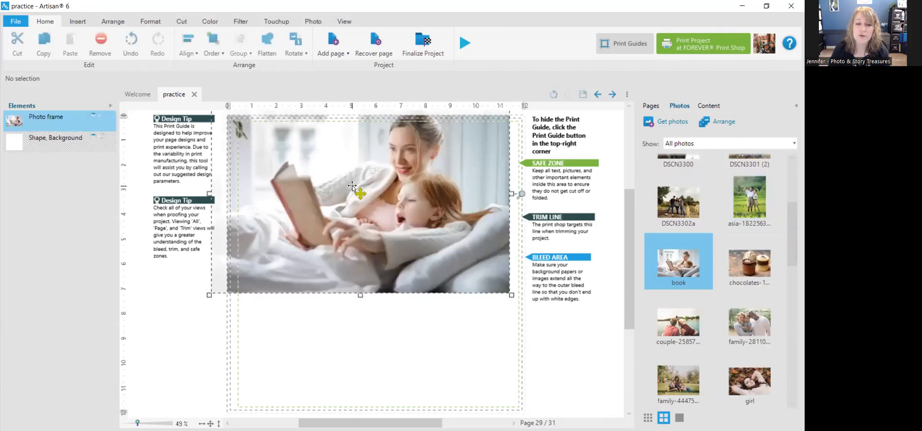
Shrink and reposition the book photo at about 8.2 by 5.5 inches, and delete it from the page
drag(404, 247, 434, 293)
drag(239, 137, 336, 203)
drag(485, 259, 436, 213)
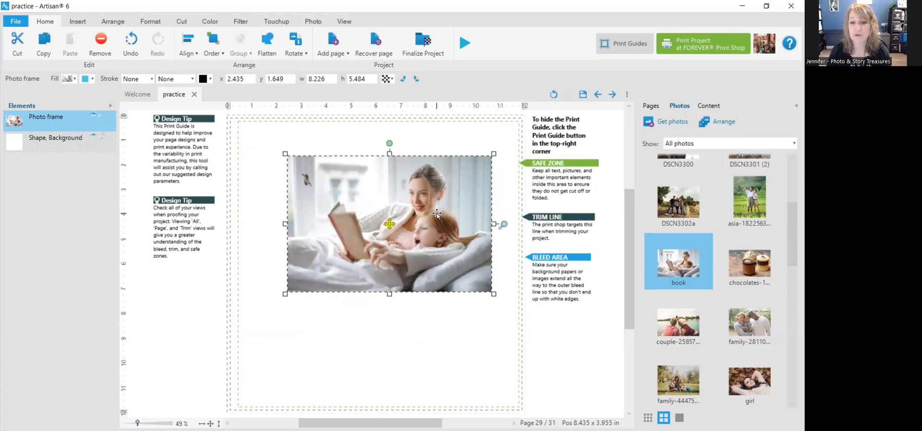
drag(425, 222, 430, 222)
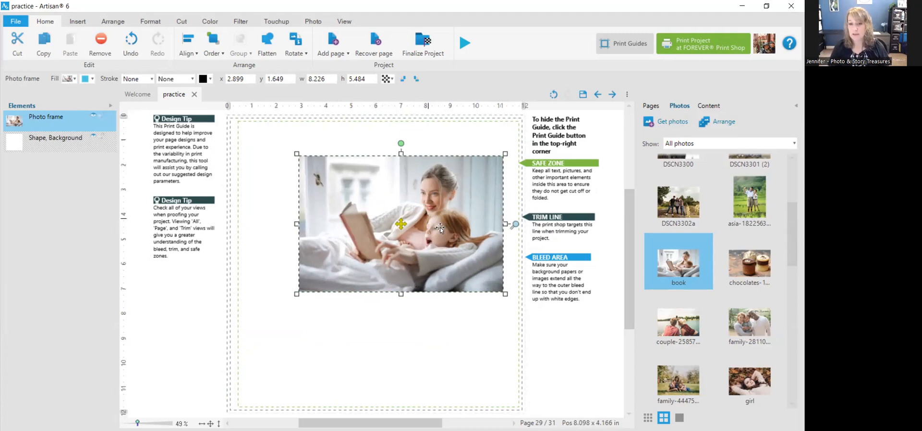
key(Delete)
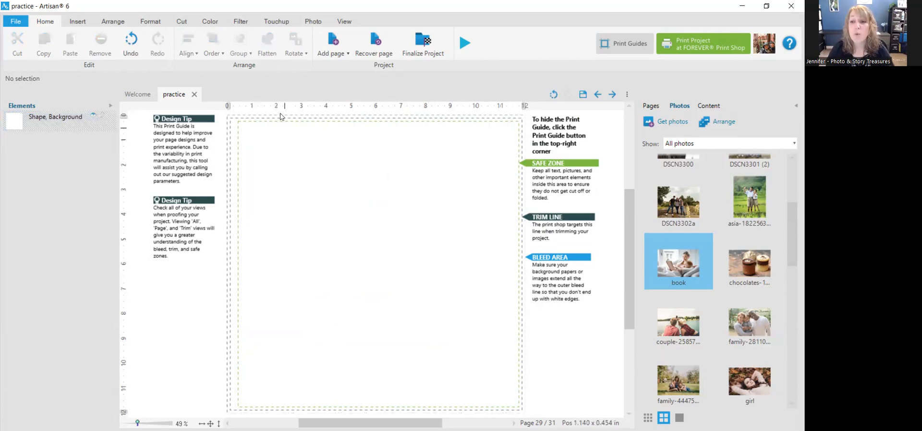
Insert an empty photo frame on page 29 and fill it with the book photo
click(76, 22)
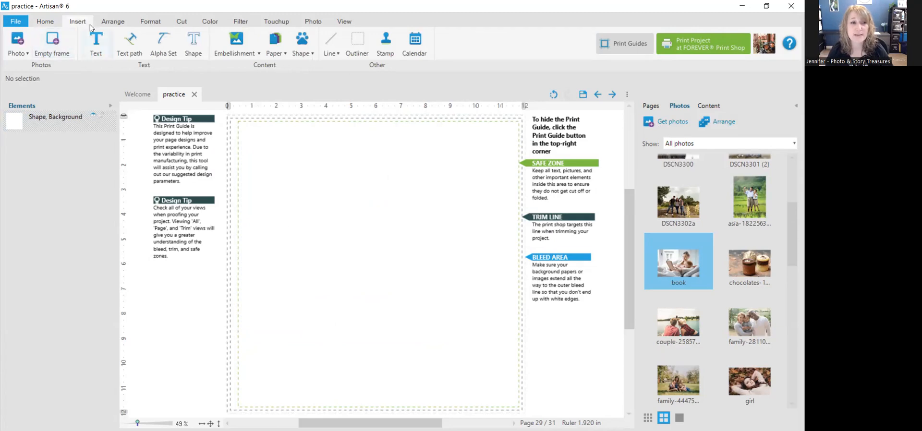
click(53, 44)
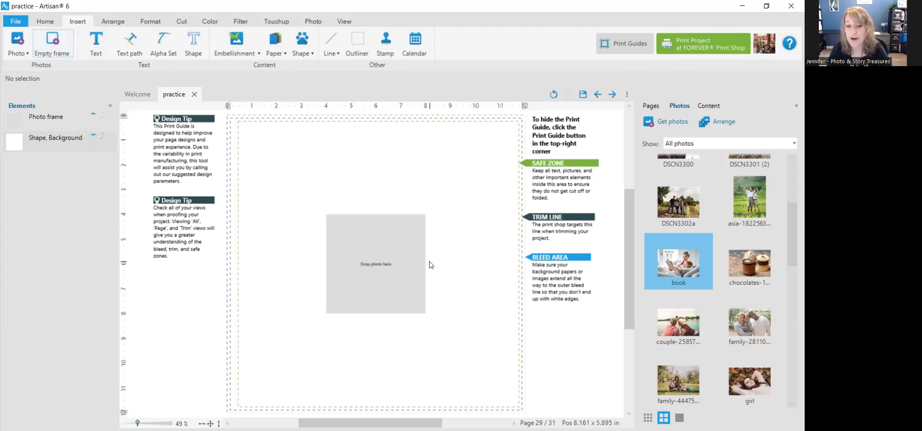
scroll(428, 264, up, 1)
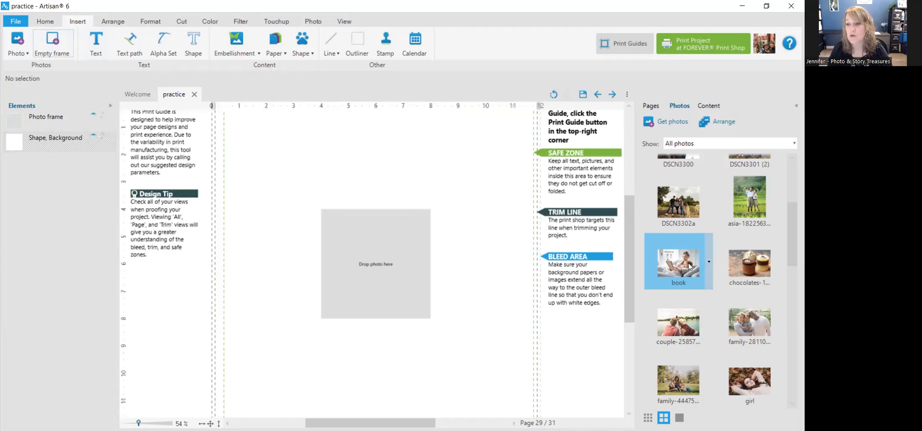
drag(690, 267, 390, 260)
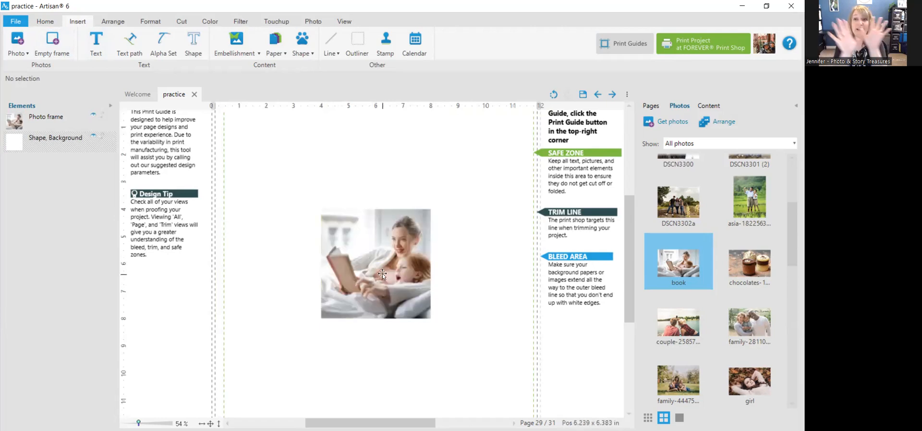
Zoom in on the book photo inside its frame and shift the image to centre the mother and child
click(384, 261)
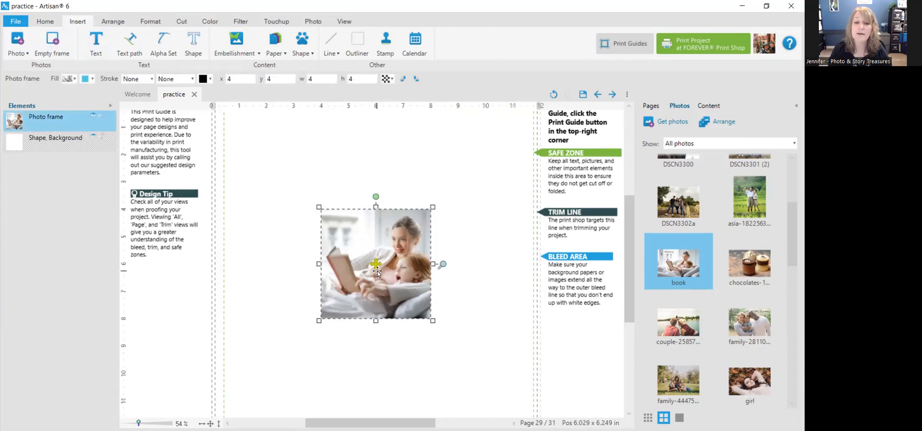
drag(375, 264, 371, 222)
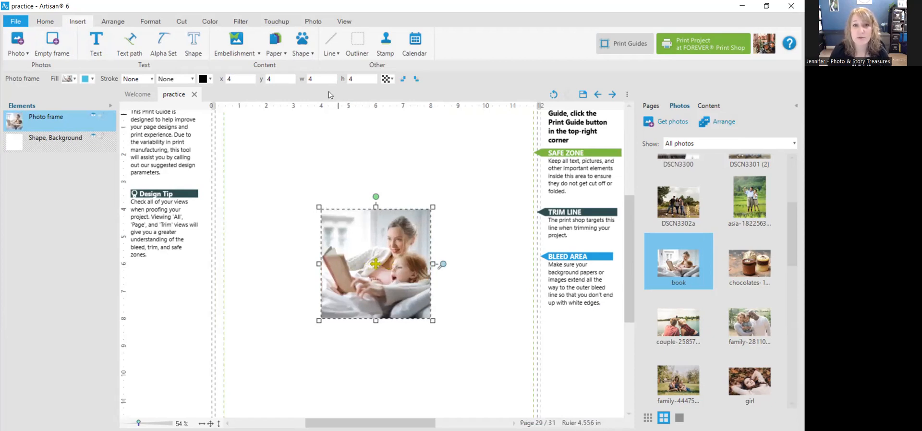
click(312, 22)
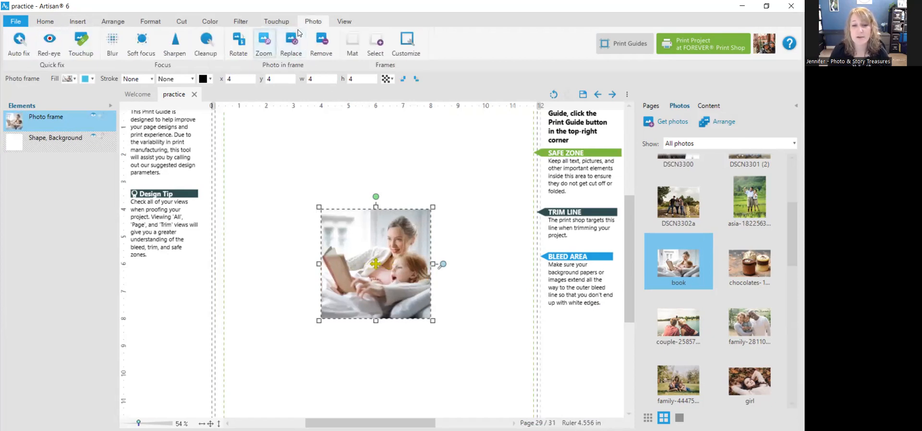
click(264, 43)
click(305, 67)
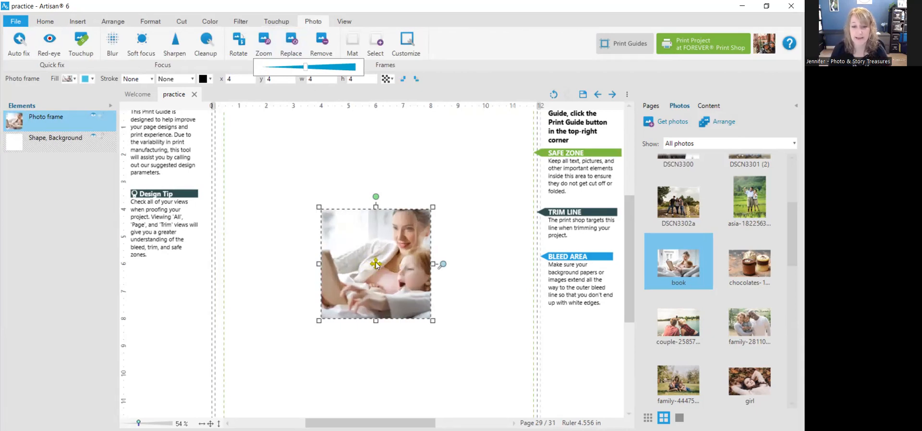
drag(377, 266, 349, 278)
Move the framed mother-and-child photo to the upper part of the page, right of centre
click(452, 303)
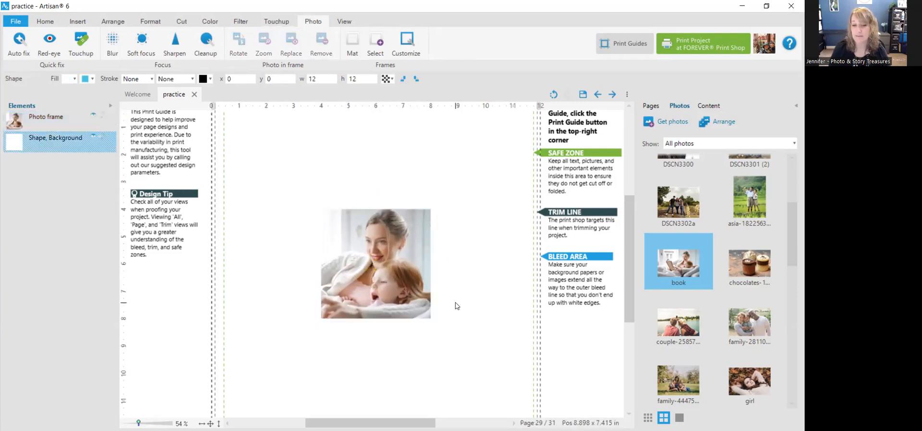
drag(419, 243, 460, 159)
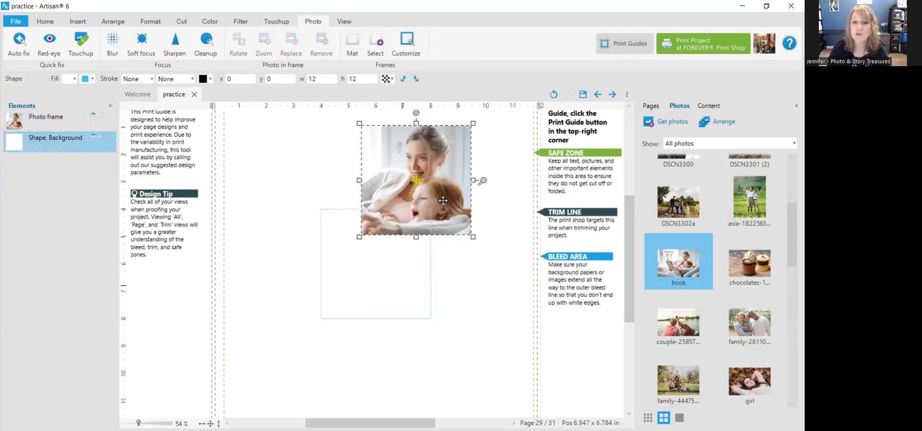
click(582, 355)
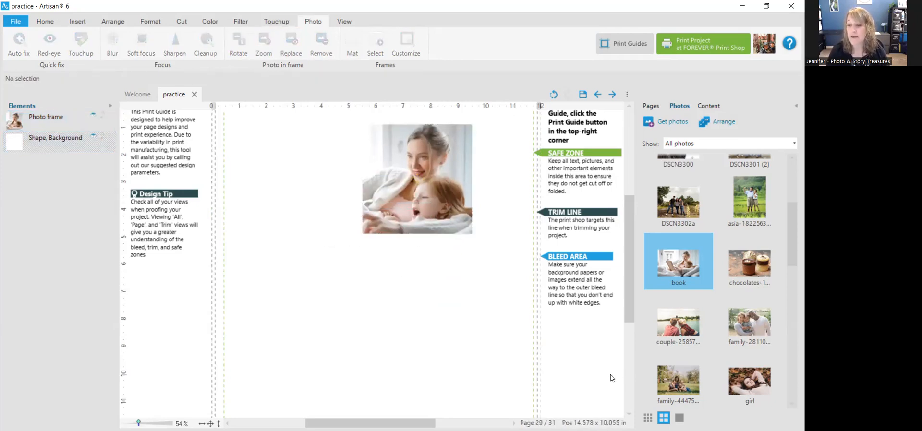
Add the couple photo at about 5.5 by 3.7 inches below the mother-and-child photo
drag(678, 324, 461, 325)
drag(345, 330, 328, 260)
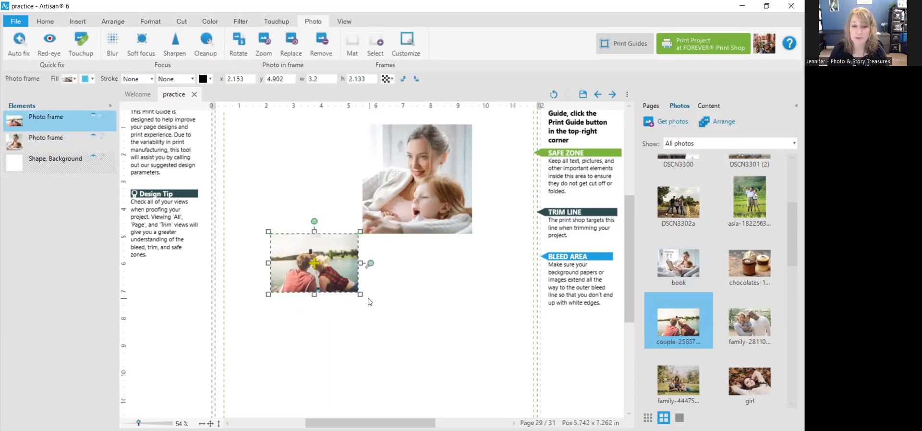
drag(360, 295, 423, 336)
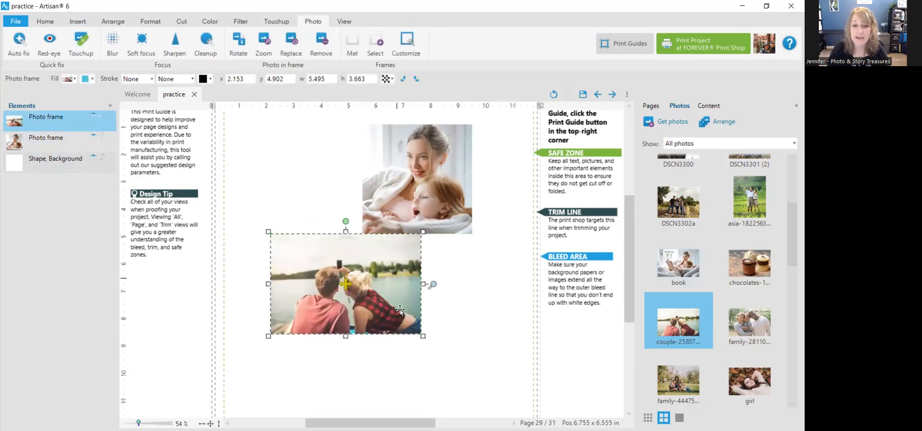
drag(396, 277, 400, 310)
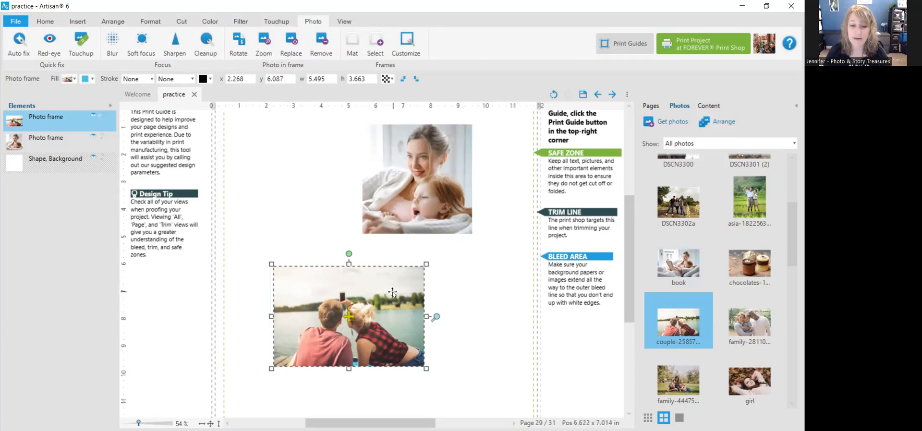
Unlock the couple photo's aspect ratio and narrow its frame to about 3.7 inches wide
right_click(392, 293)
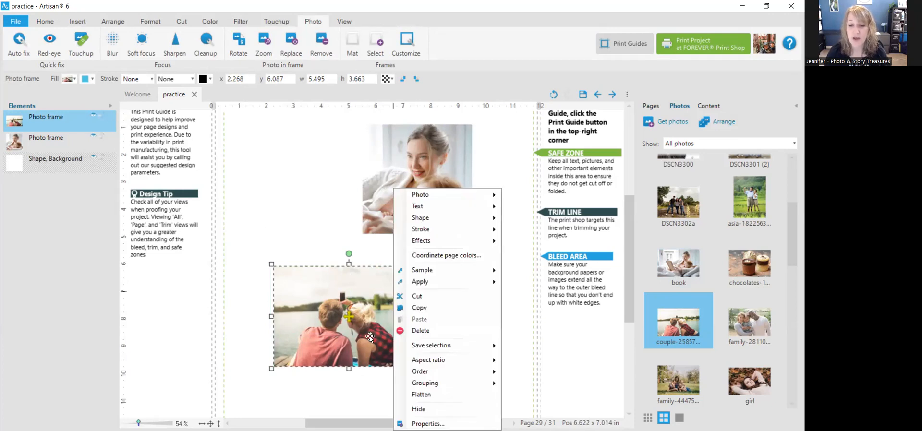
mouse_move(440, 364)
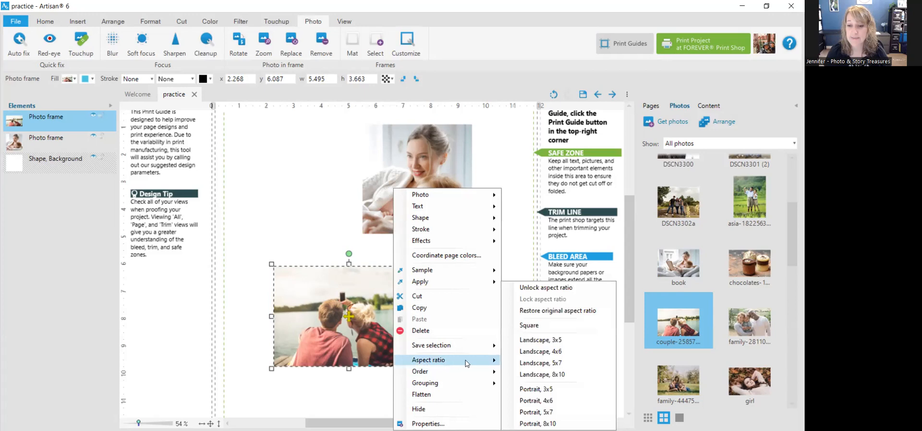
click(541, 288)
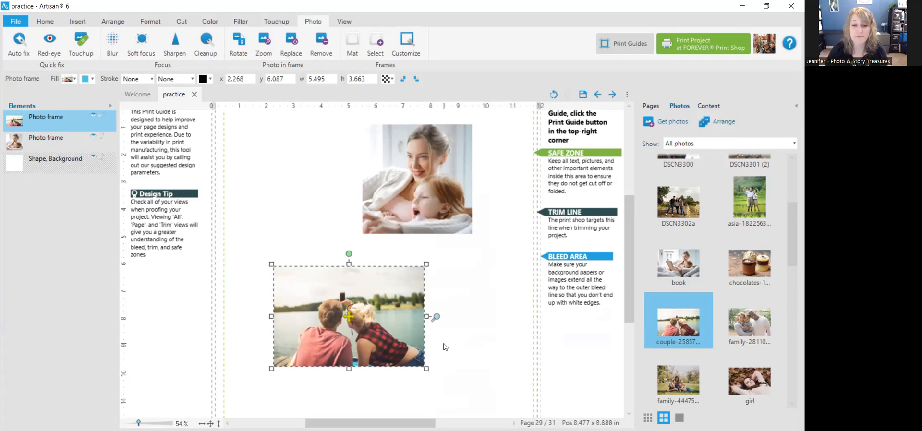
scroll(445, 347, up, 1)
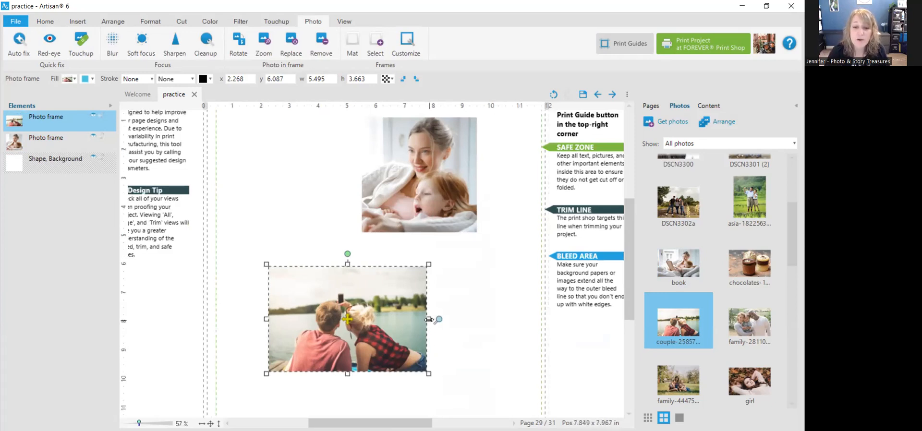
drag(428, 319, 377, 323)
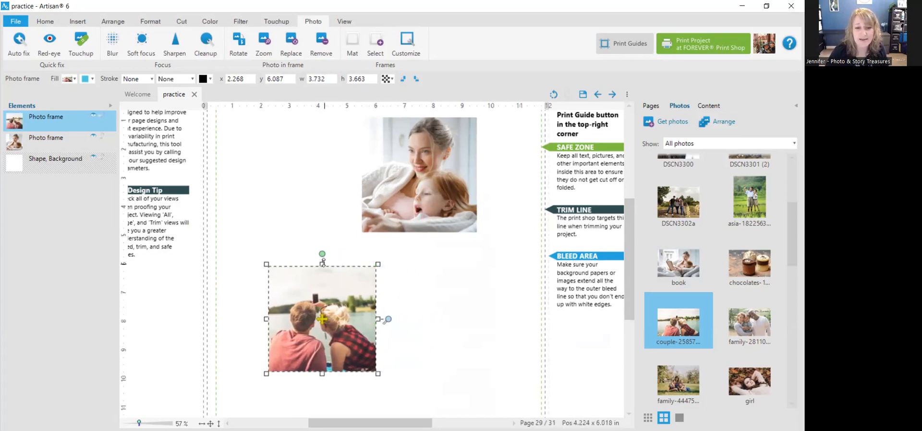
Shorten the couple photo's frame to about 3.0 inches high and shift the image slightly inside it
drag(322, 265, 336, 290)
scroll(331, 348, up, 1)
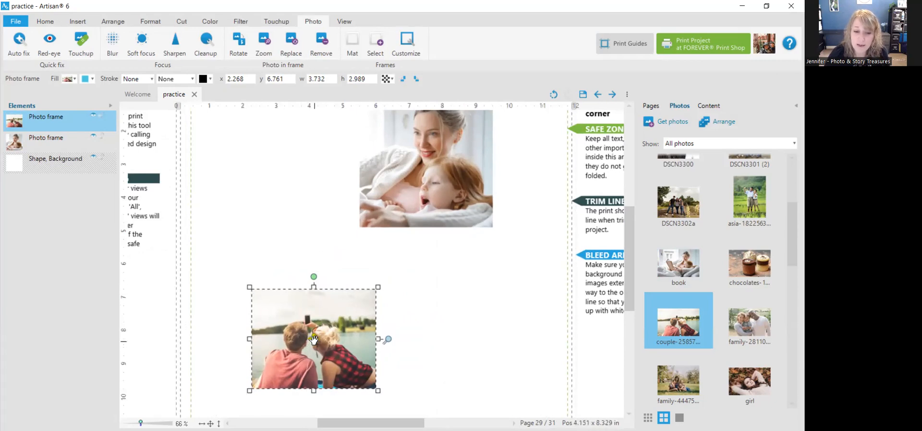
mouse_move(313, 340)
mouse_down()
mouse_move(313, 331)
mouse_move(317, 341)
mouse_move(288, 342)
mouse_move(319, 345)
mouse_up()
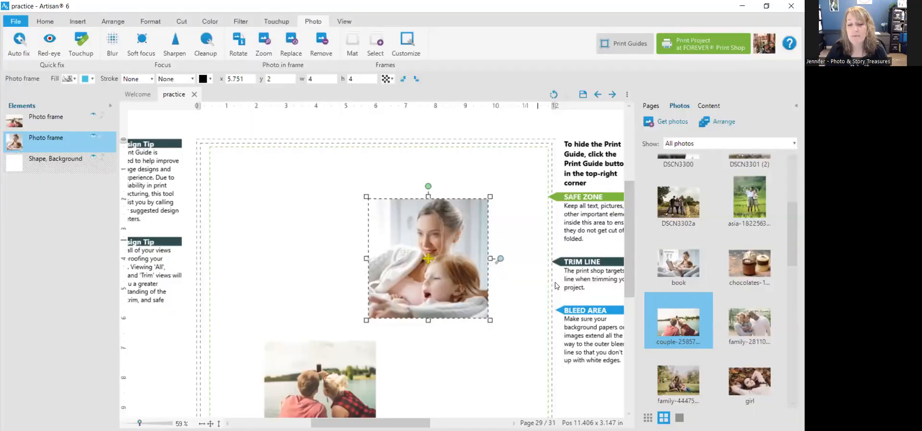
scroll(532, 293, down, 5)
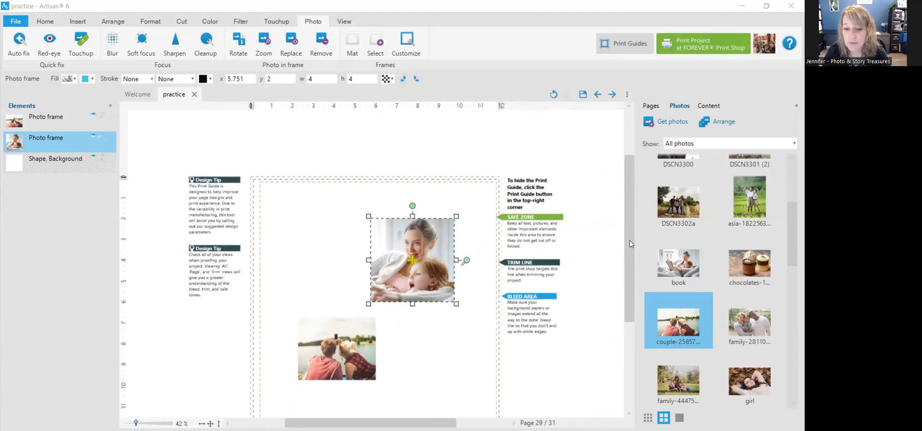
scroll(570, 297, down, 1)
click(571, 297)
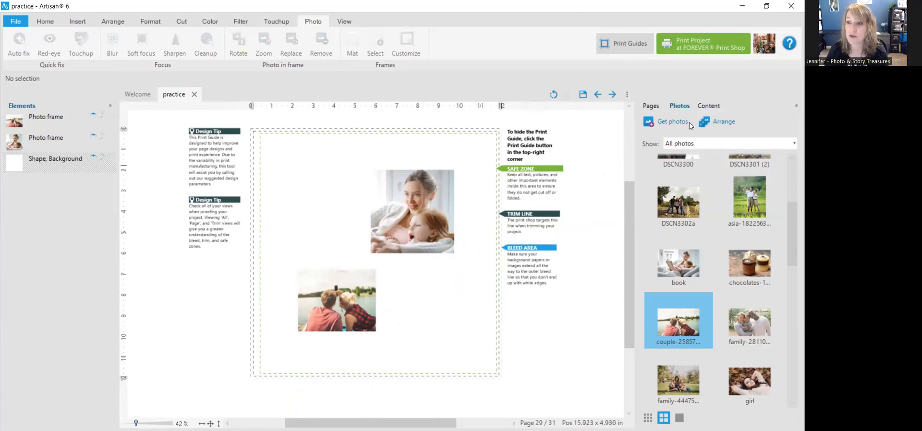
Show the papers of the All Things June Mixology kit from the Commercial Art Kits library
click(705, 106)
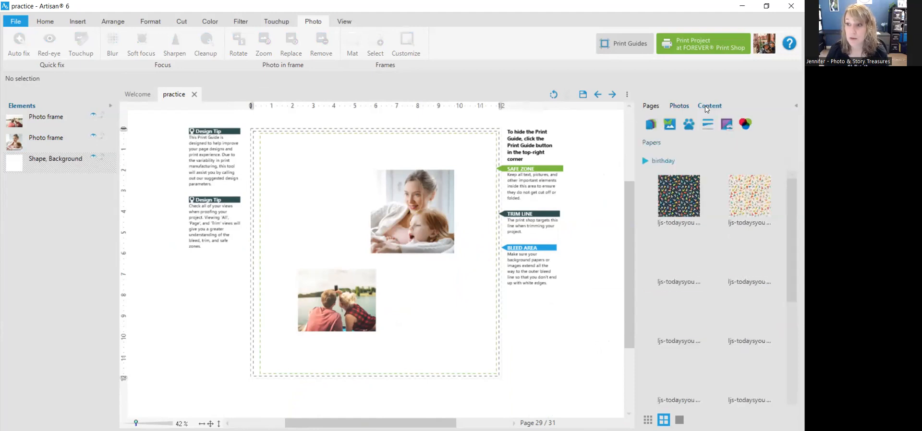
click(644, 161)
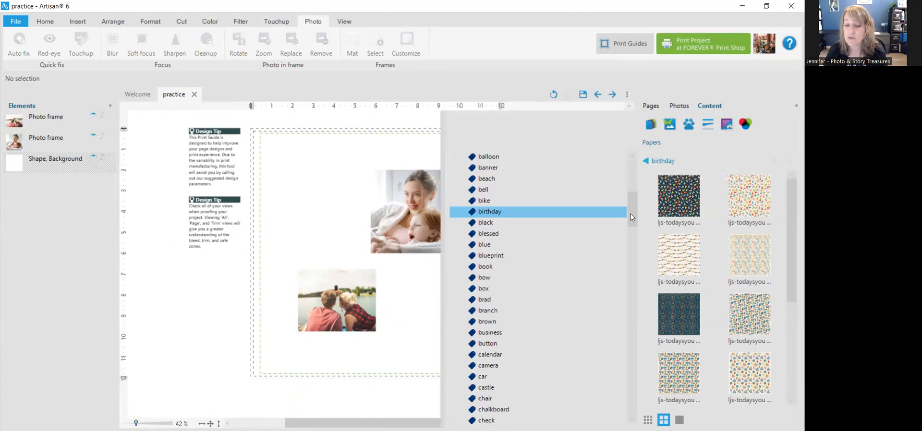
drag(630, 214, 630, 178)
click(461, 233)
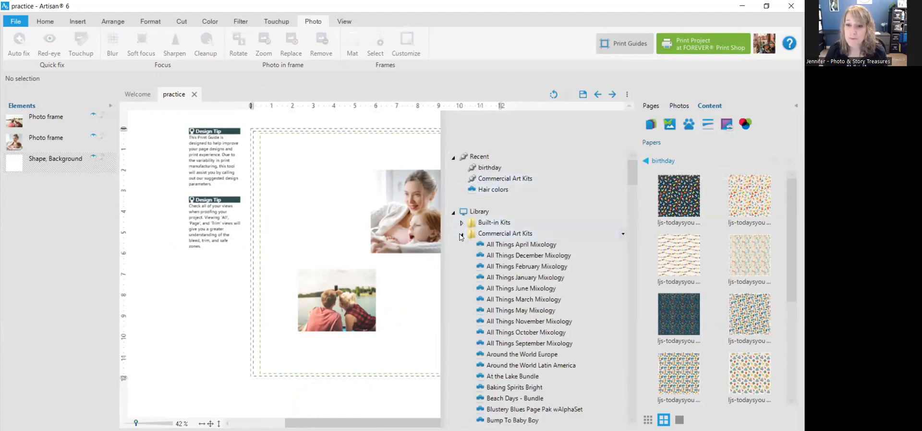
scroll(569, 274, down, 1)
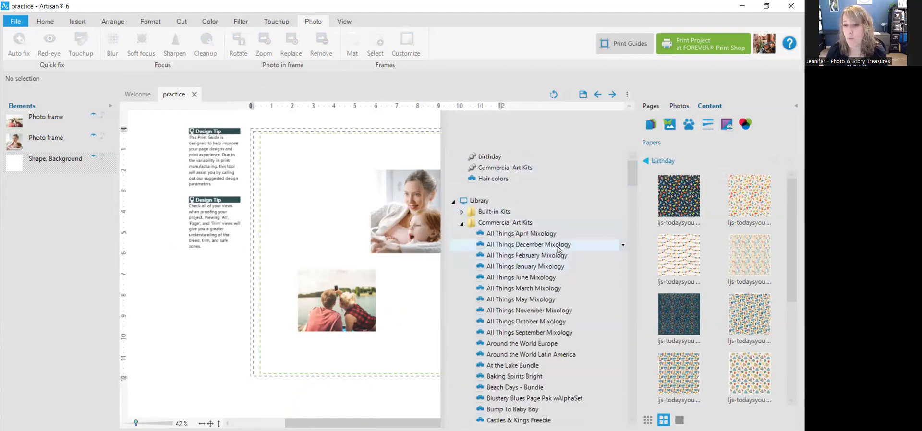
click(558, 278)
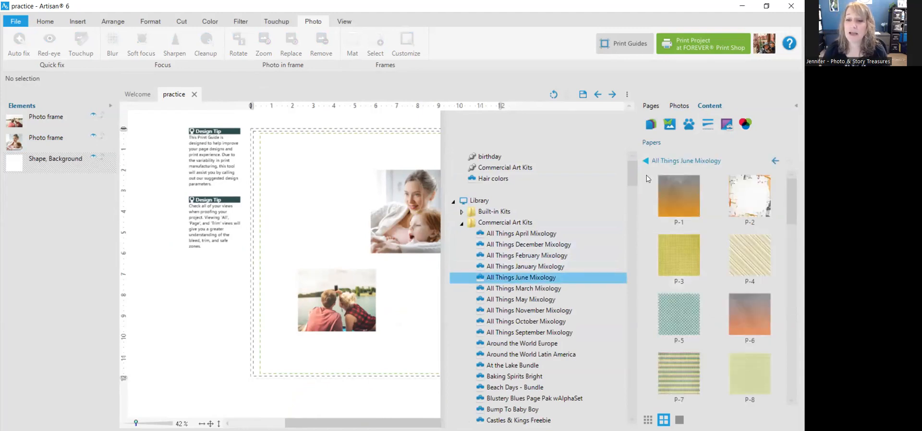
mouse_move(646, 176)
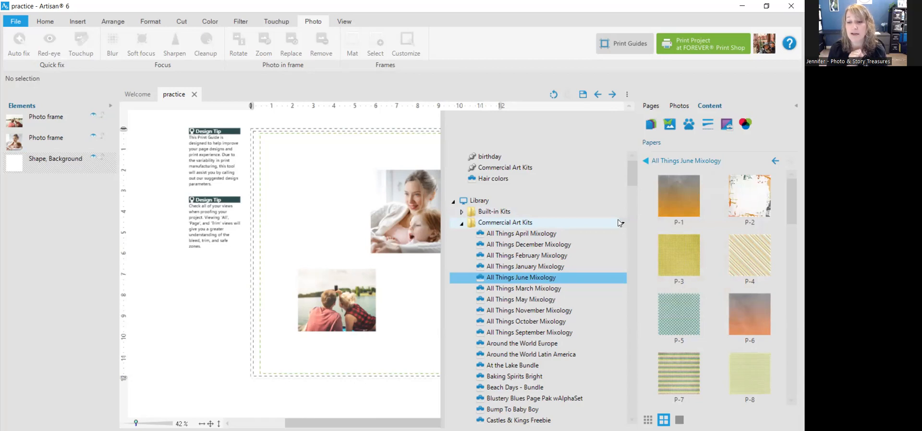
Look at the papers tagged green and return to the All Things June Mixology kit
drag(635, 176, 641, 318)
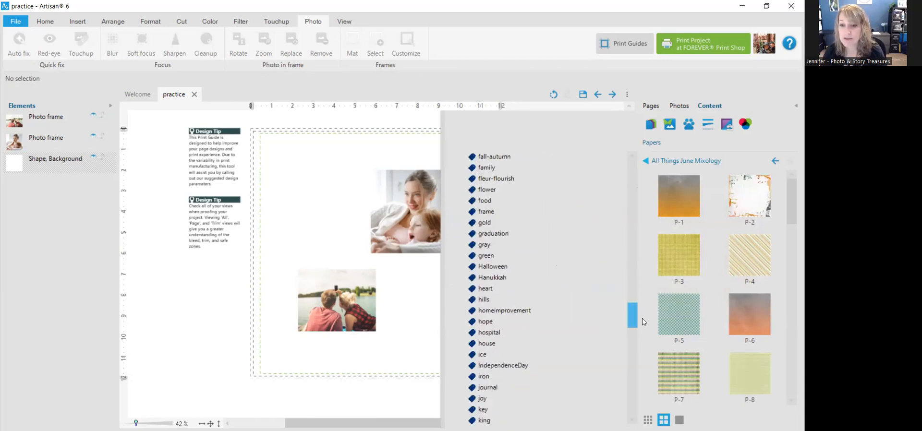
click(506, 256)
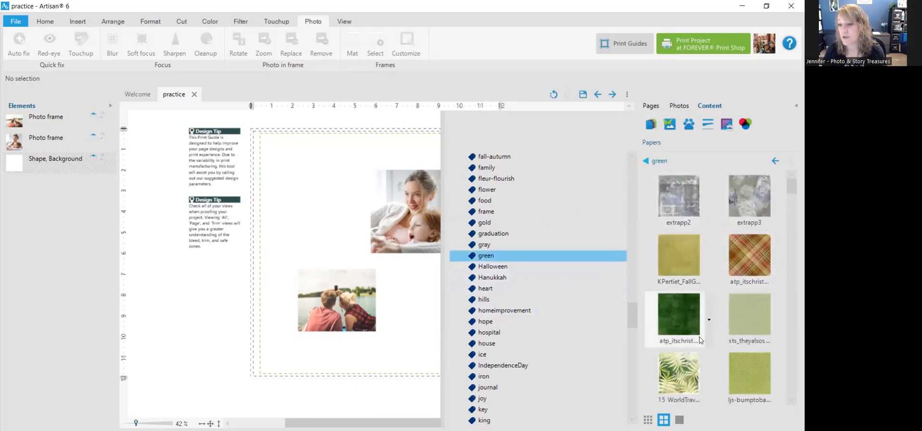
drag(632, 311, 622, 175)
click(579, 278)
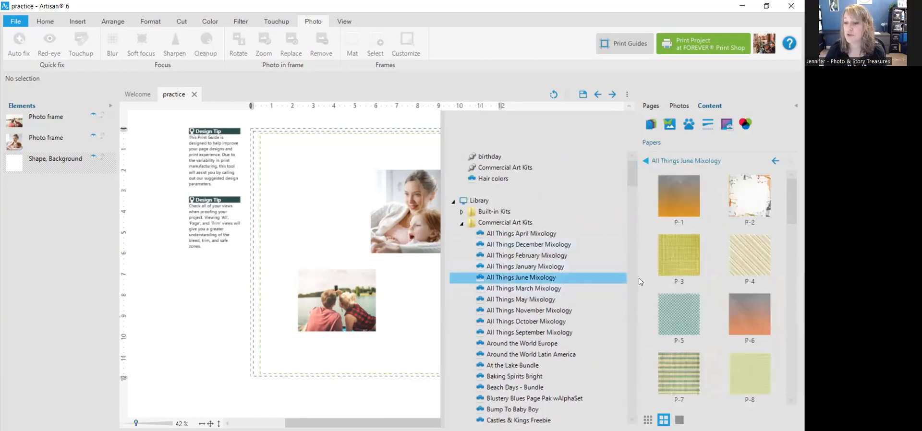
Add the P-8 paper to page 29 and align it to cover the whole 12 by 12 inch page
drag(791, 200, 791, 232)
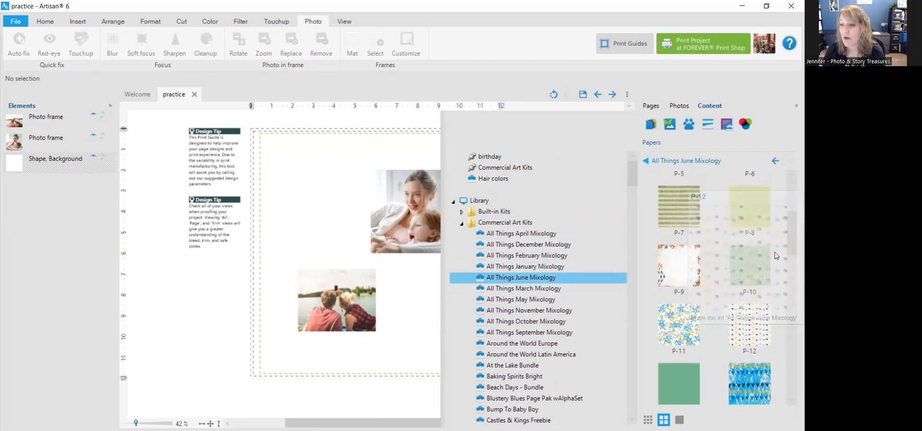
drag(753, 214, 315, 214)
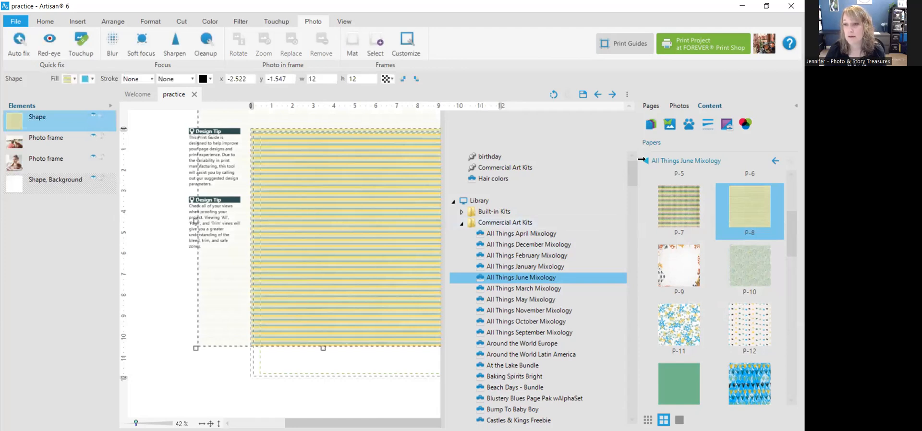
click(641, 160)
drag(377, 206, 423, 221)
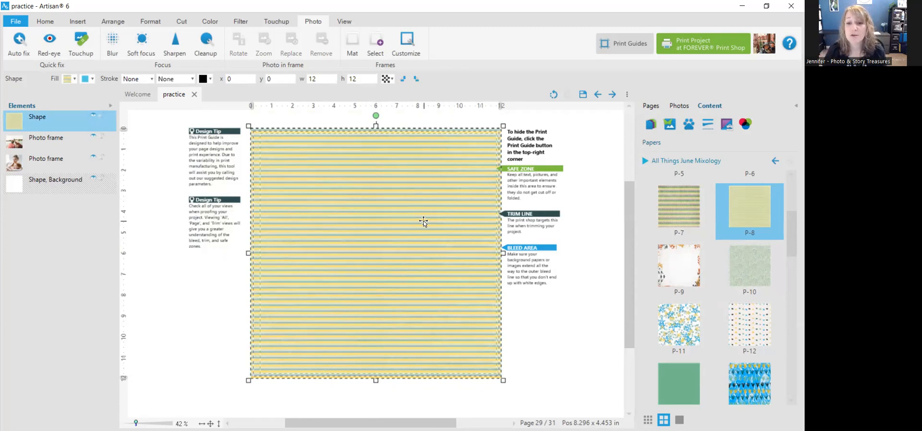
Send the P-8 paper to the back, behind both photos
right_click(423, 222)
mouse_move(494, 383)
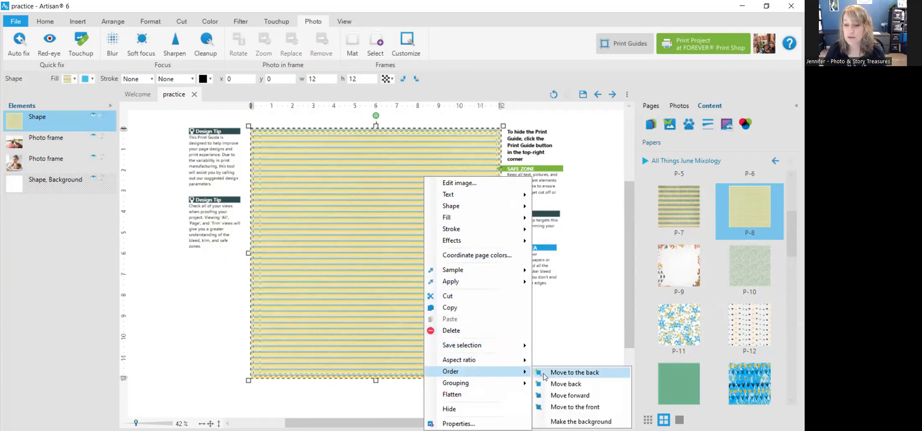
click(559, 374)
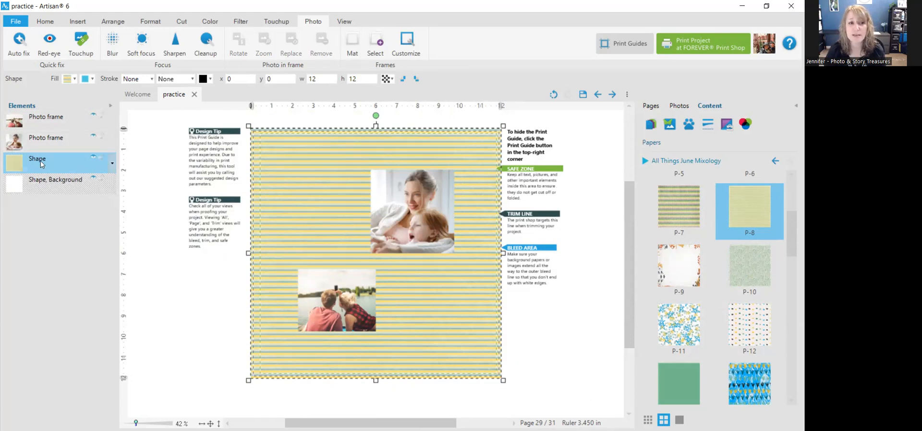
mouse_move(36, 160)
mouse_down()
mouse_move(51, 122)
mouse_move(48, 166)
mouse_up()
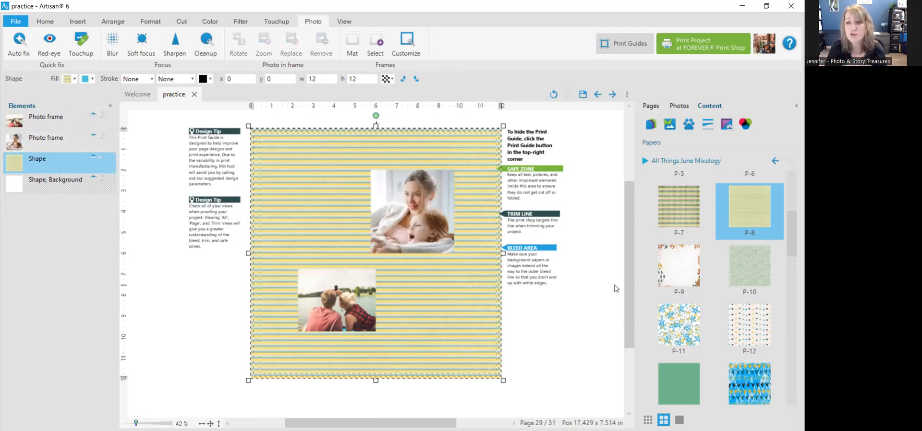
Add the P-10 paper as a vertical strip along the page's left edge and move the couple photo clear of it
click(748, 272)
drag(477, 343, 485, 349)
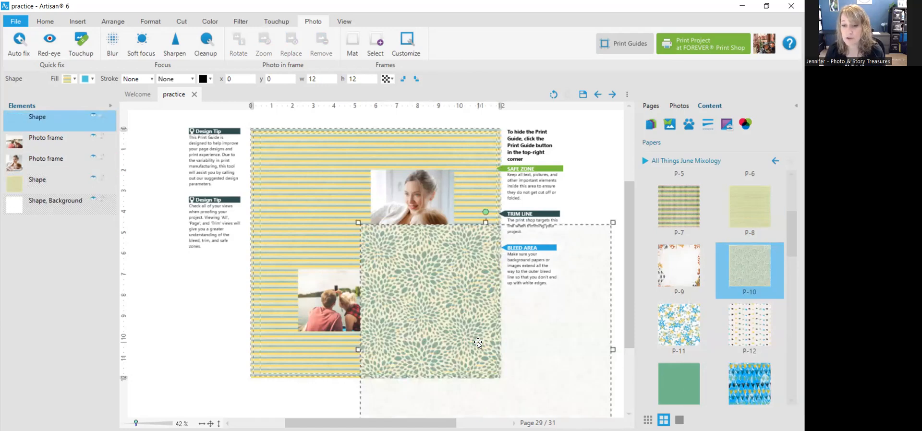
drag(488, 298, 193, 225)
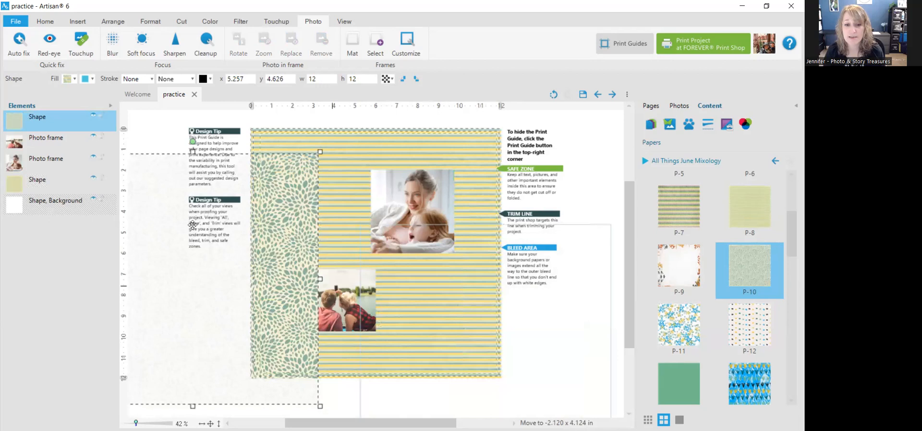
drag(276, 224, 245, 194)
drag(338, 288, 354, 284)
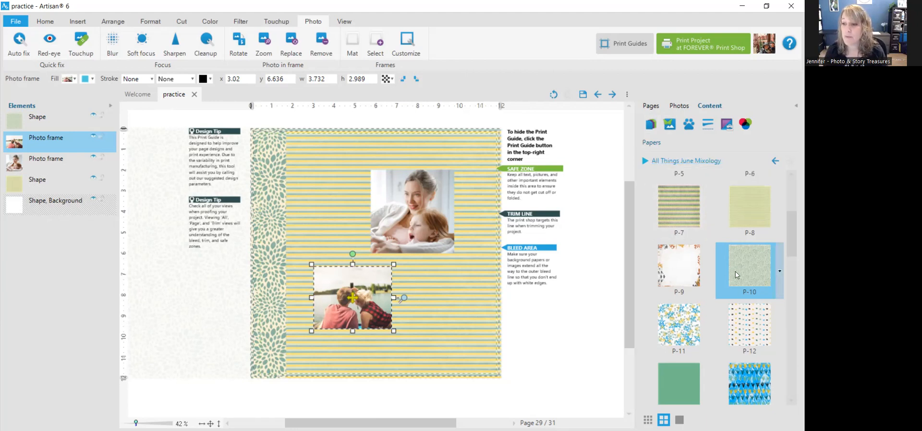
Add the E-1 ribbon embellishment, shrink it to about 3.2 by 5.6 inches, and tilt it at the couple photo's upper-left corner
scroll(734, 272, down, 6)
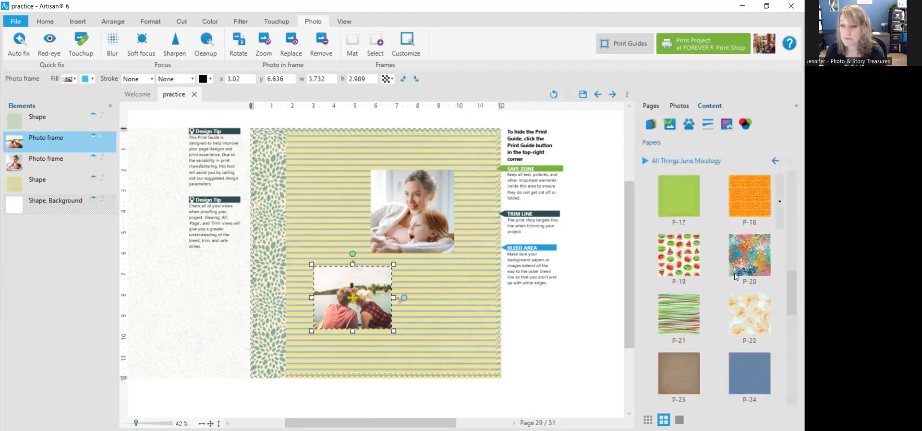
scroll(733, 272, up, 8)
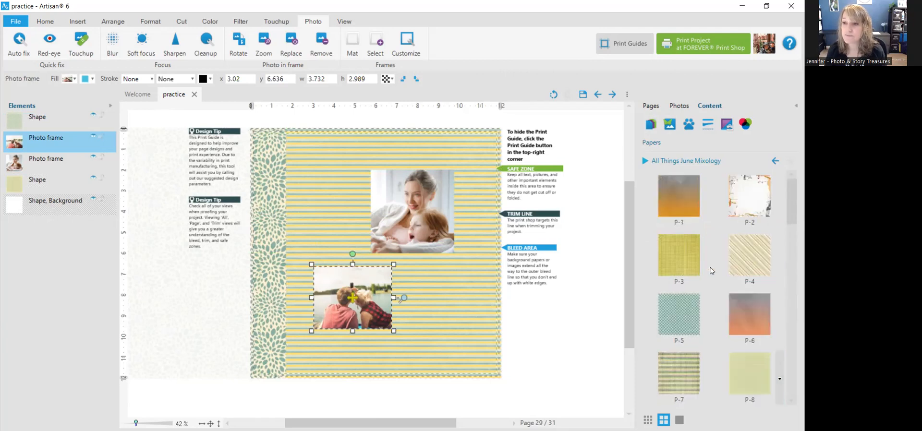
click(670, 125)
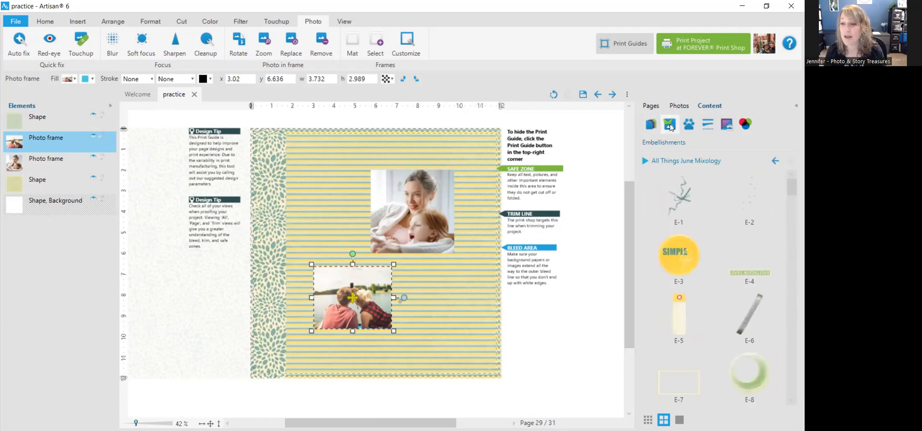
drag(679, 202, 296, 226)
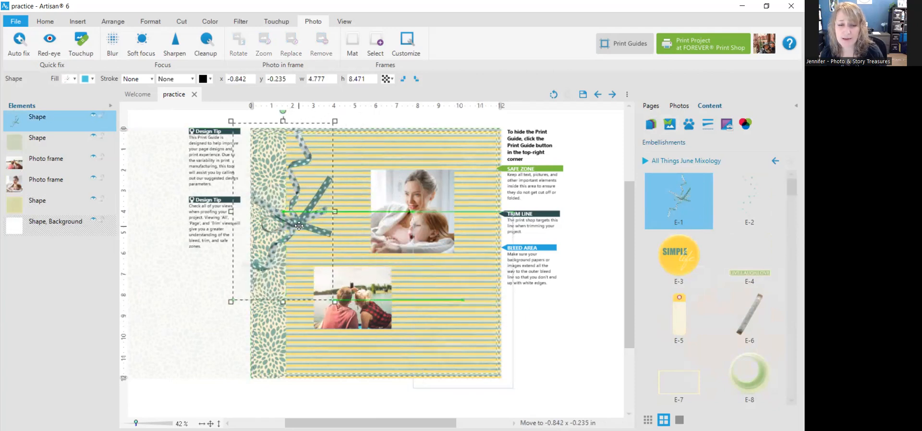
drag(230, 121, 284, 172)
drag(310, 247, 320, 269)
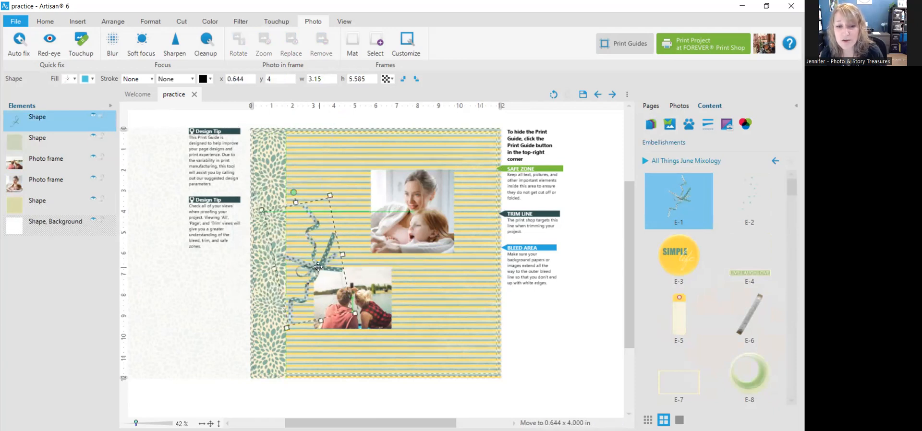
Place the yellow E-3 "Simple" embellishment over the lower-right corner of the mother-and-child photo
drag(679, 259, 451, 251)
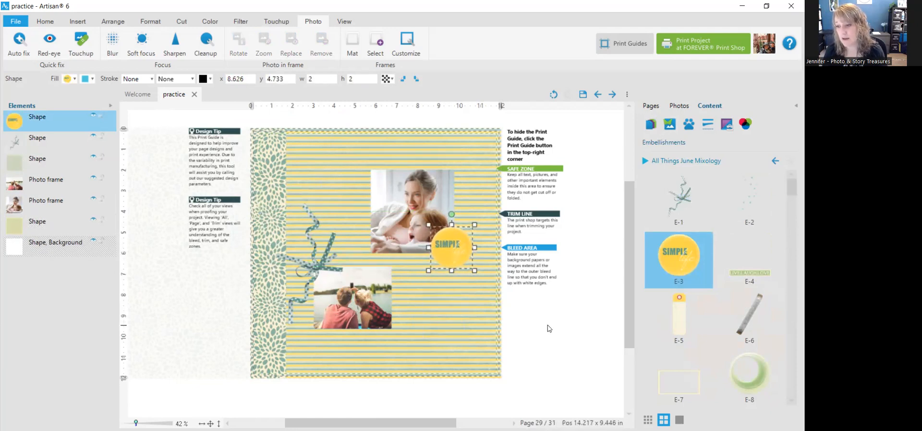
click(549, 328)
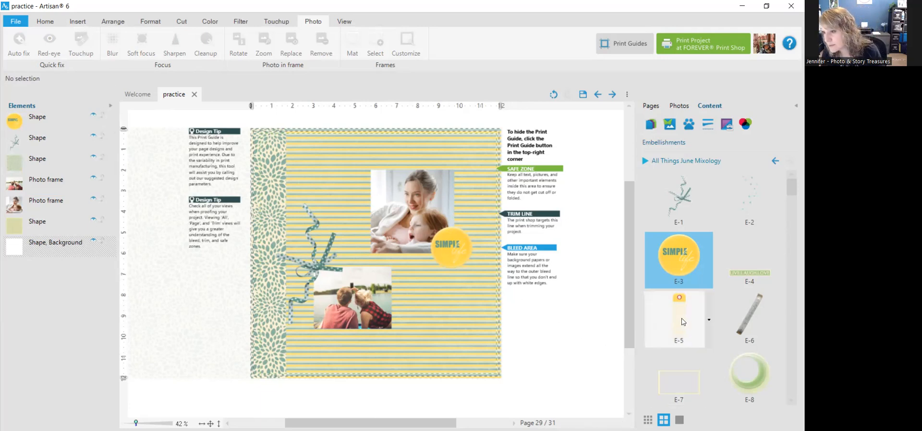
scroll(683, 321, down, 2)
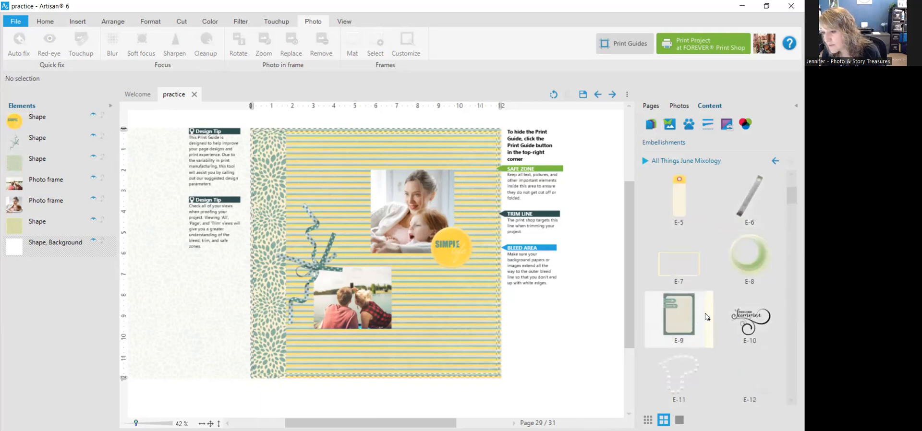
Add the round E-15 embellishment below the "Simple" badge, beside the couple photo, at about 3.6 by 3.6 inches
scroll(706, 316, down, 1)
scroll(705, 316, down, 2)
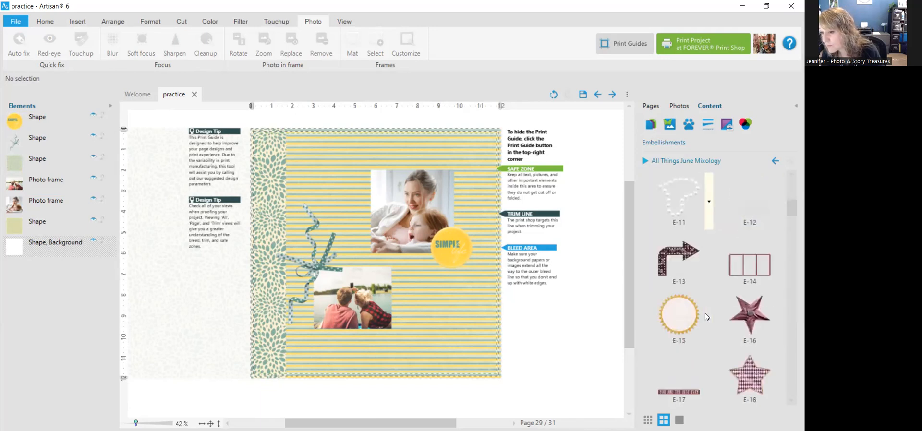
drag(678, 315, 428, 300)
drag(453, 325, 485, 353)
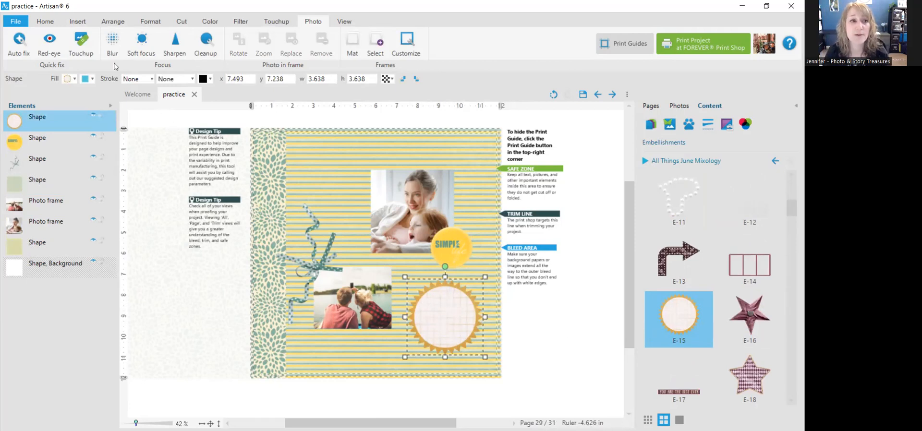
click(564, 334)
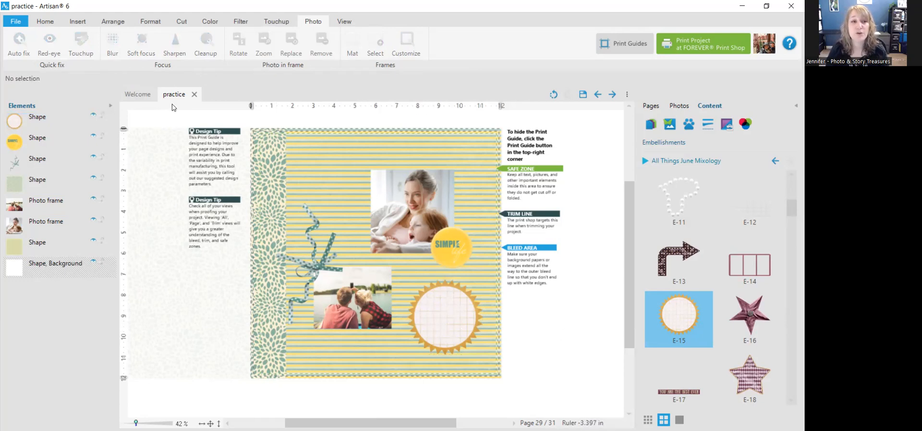
Start a text box over the round scalloped embellishment and enter "We went to the beach and"
click(77, 22)
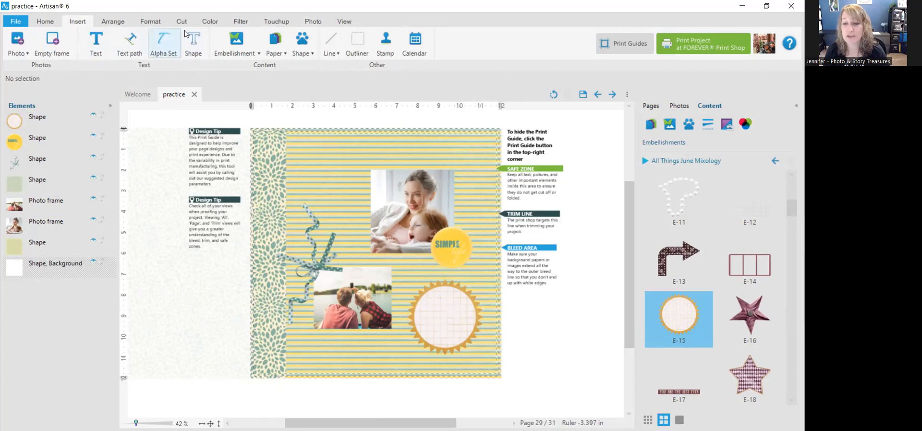
click(96, 43)
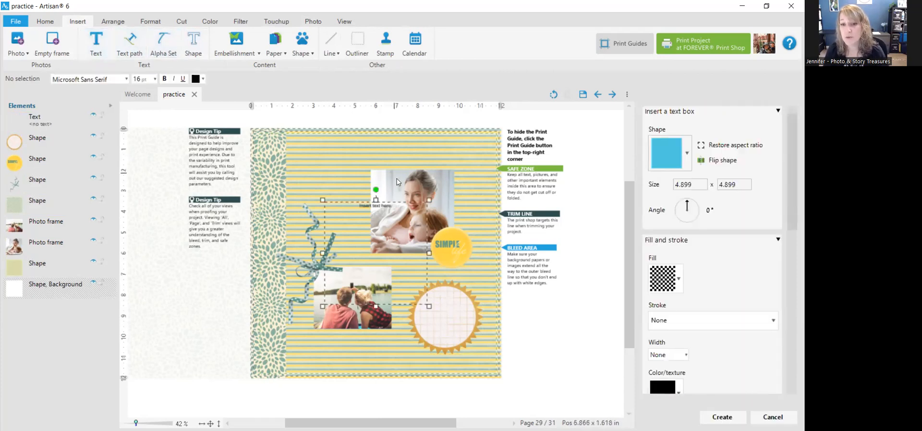
drag(435, 241, 451, 296)
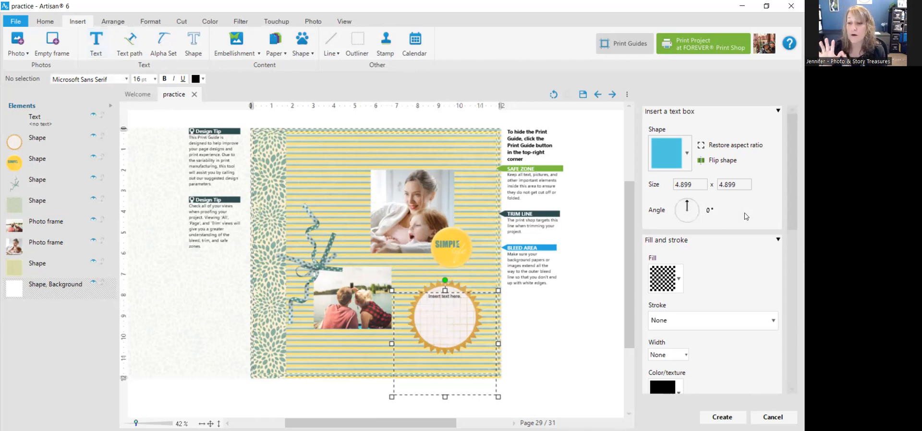
drag(791, 134, 791, 197)
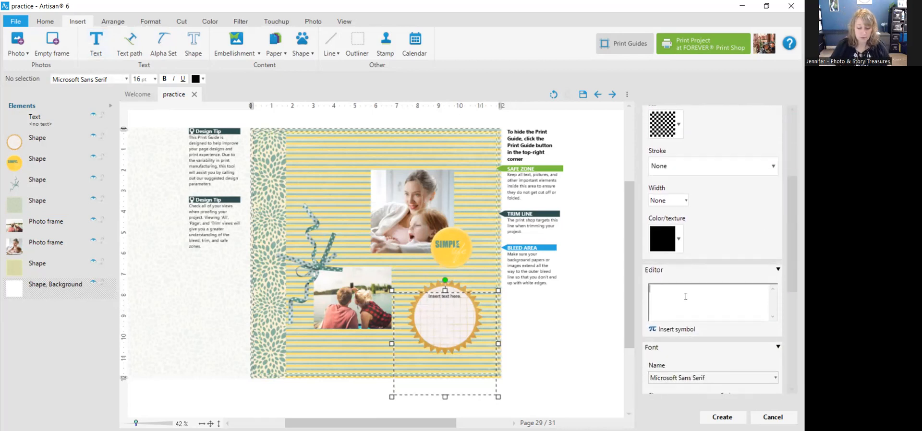
text(We went )
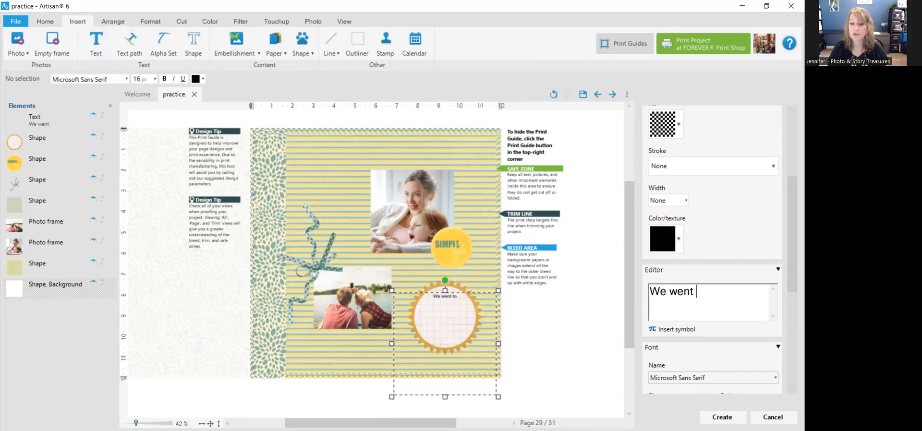
text(to the beach and)
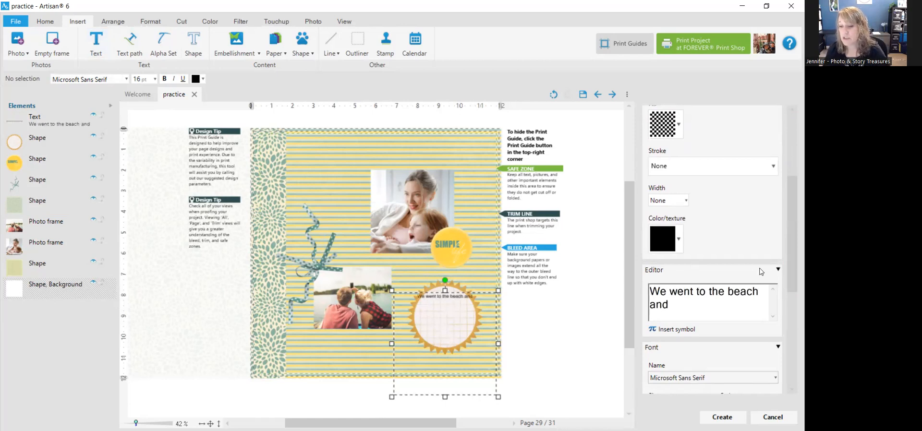
Set the text's font to Lucida Handwriting at 20 pt
drag(787, 259, 791, 285)
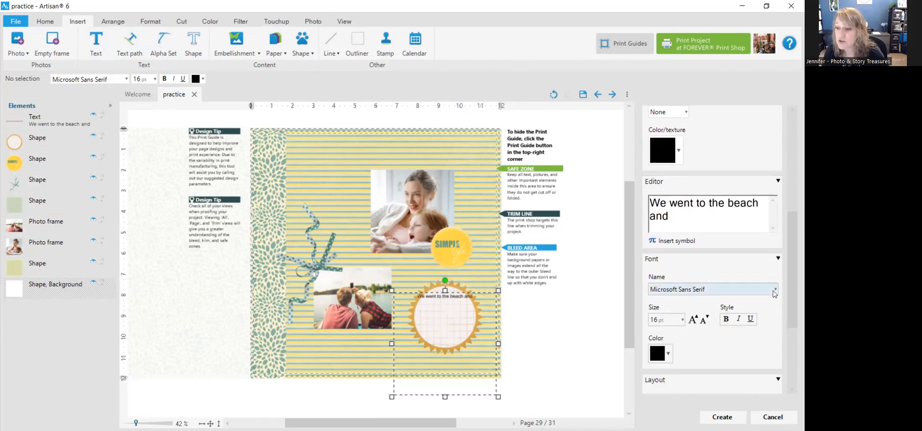
click(774, 289)
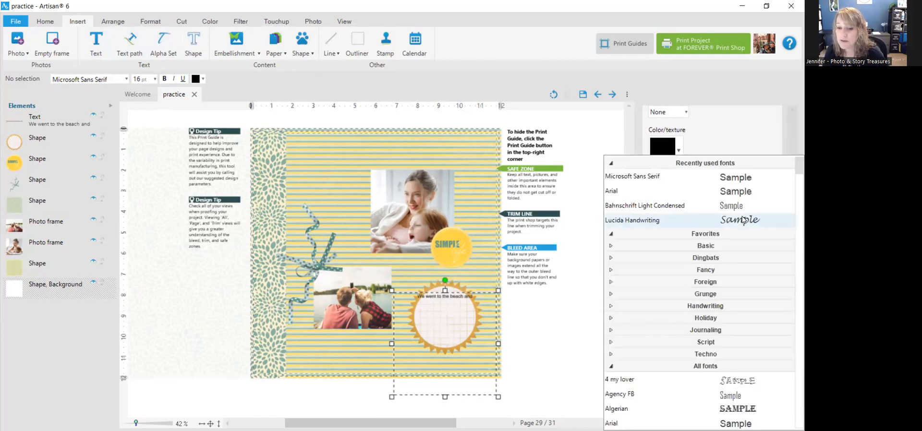
click(743, 221)
click(691, 321)
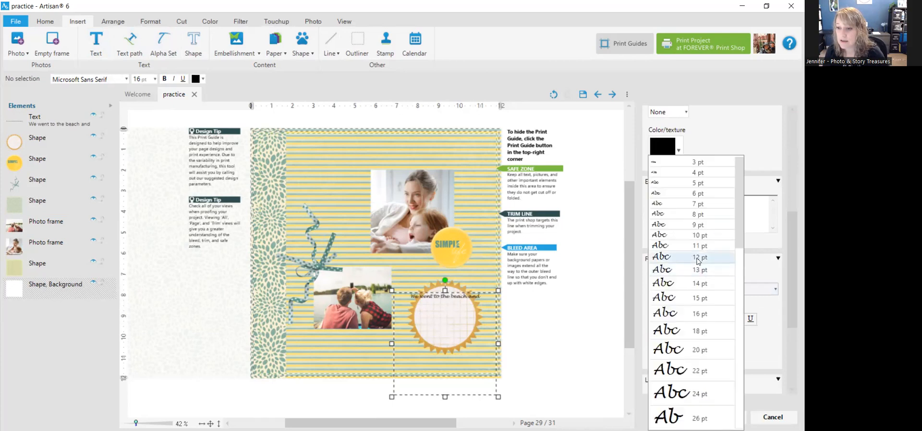
click(703, 352)
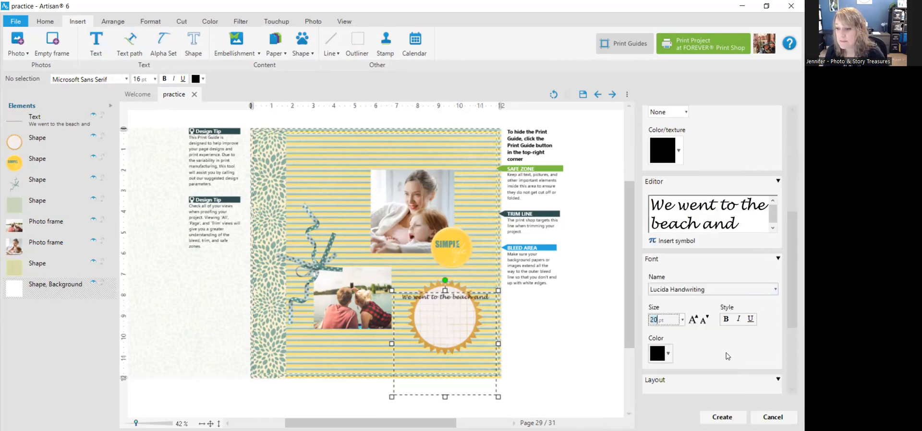
Try a pale green from the page's colors on the text and return it to black
click(668, 355)
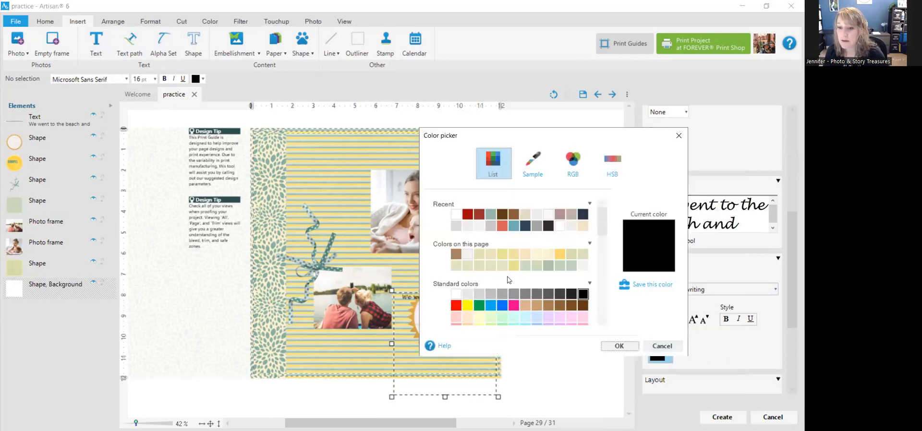
click(571, 266)
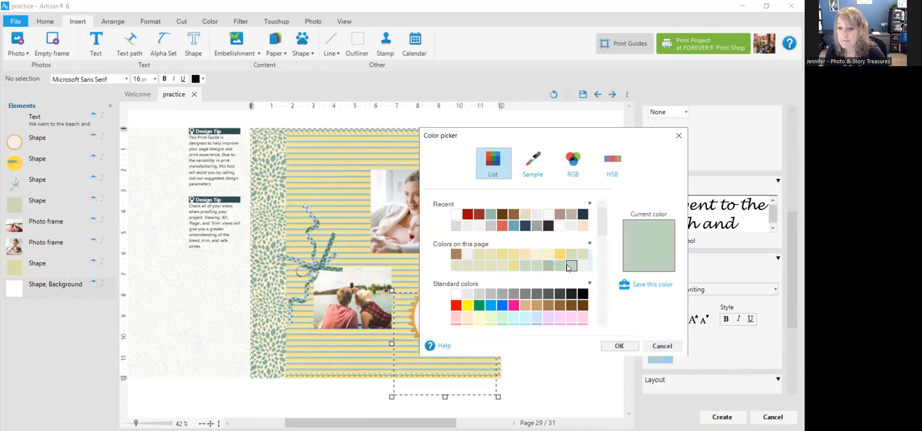
click(620, 346)
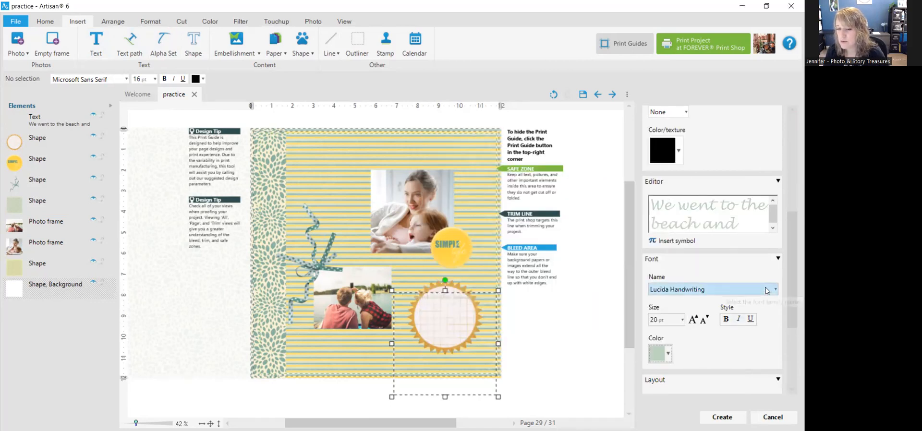
click(667, 358)
click(583, 294)
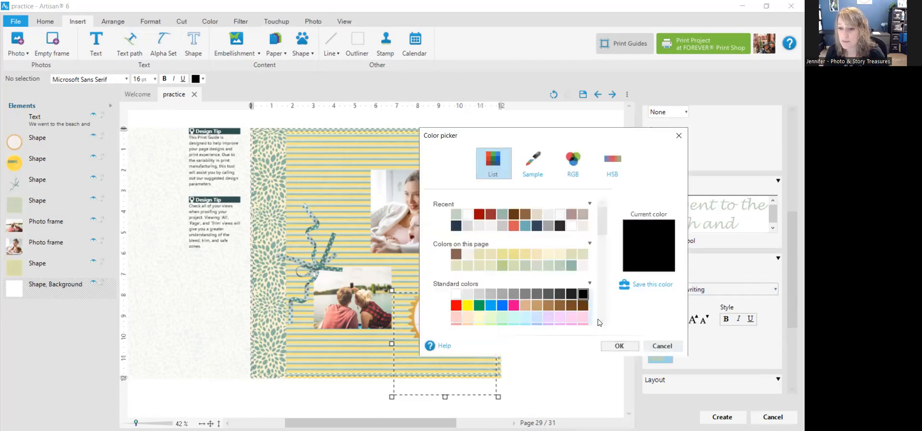
click(619, 346)
Go through the remaining layout and paragraph settings and create the text box
drag(789, 243, 791, 280)
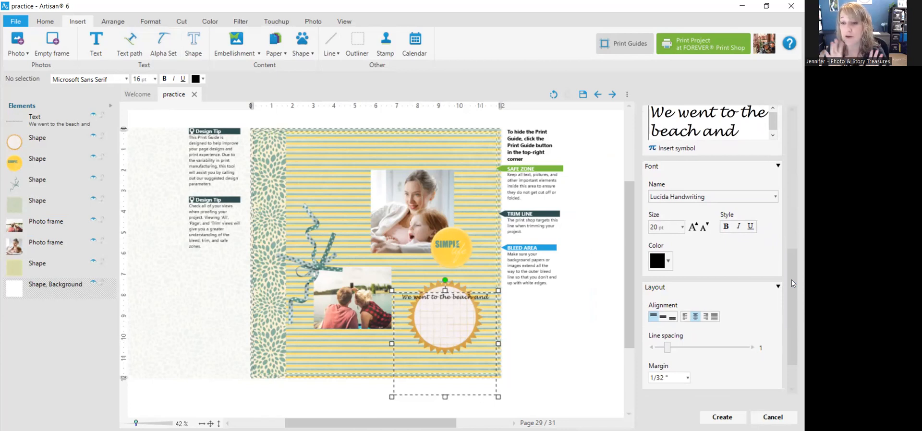
drag(791, 281, 791, 304)
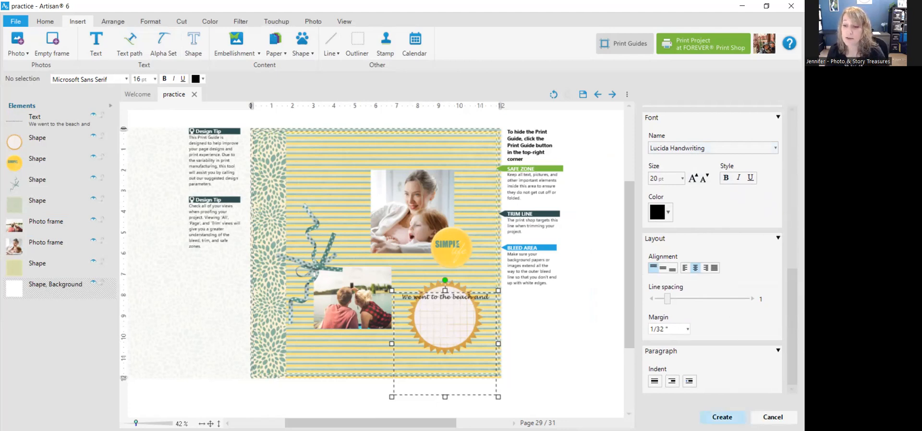
click(722, 417)
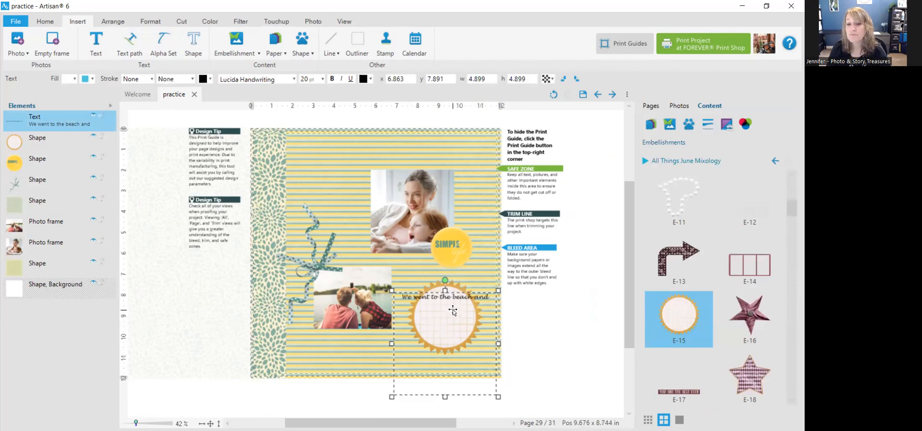
Unlock the aspect ratio of the "We went to the beach and" text box
scroll(521, 317, up, 1)
scroll(520, 317, up, 2)
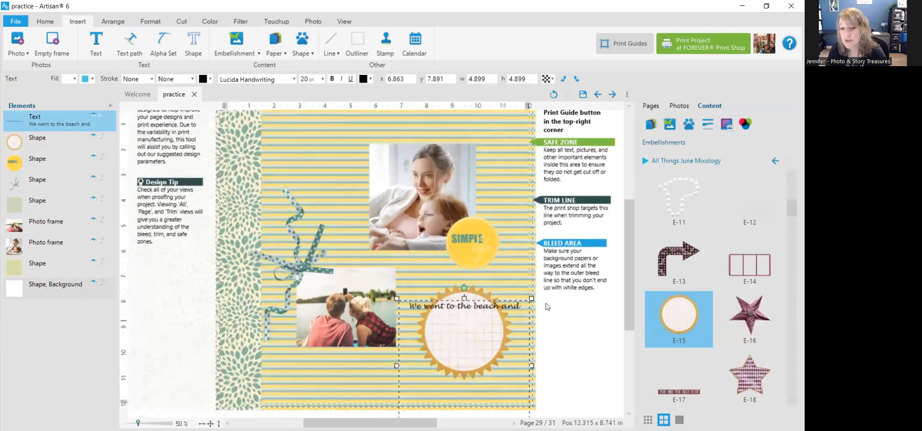
scroll(568, 306, down, 1)
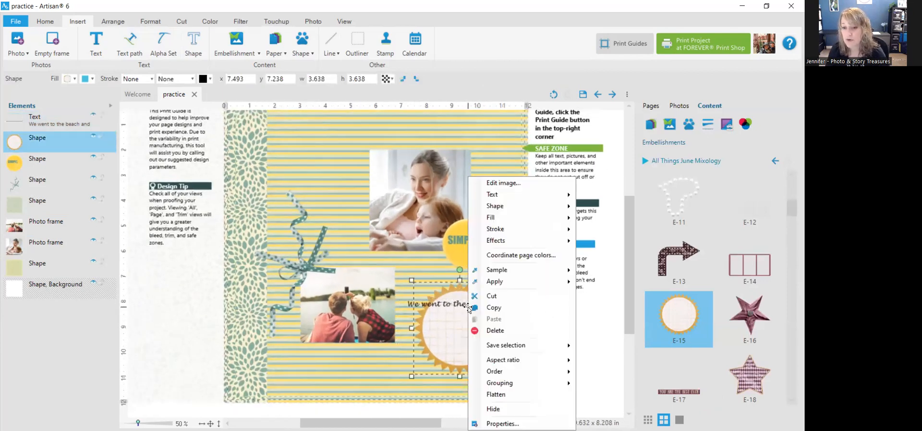
right_click(466, 308)
click(498, 311)
right_click(498, 312)
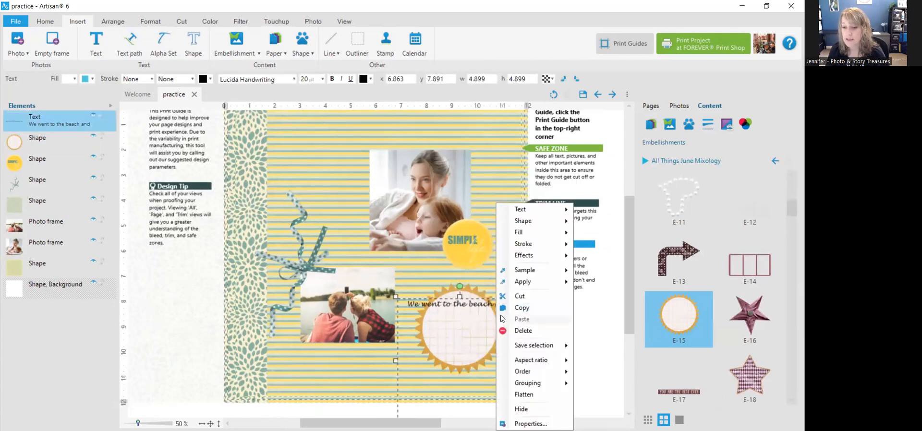
mouse_move(549, 361)
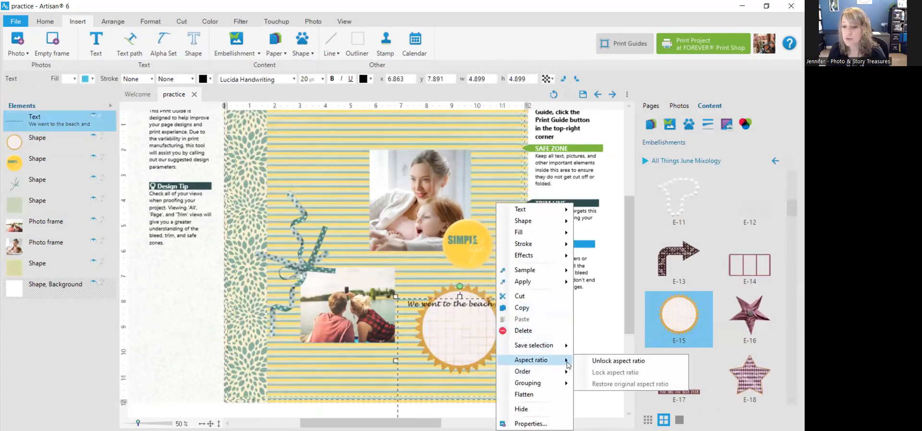
click(591, 363)
Narrow the text box to about 2.5 by 3.6 inches and position its wrapped text inside the round embellishment
scroll(624, 305, down, 2)
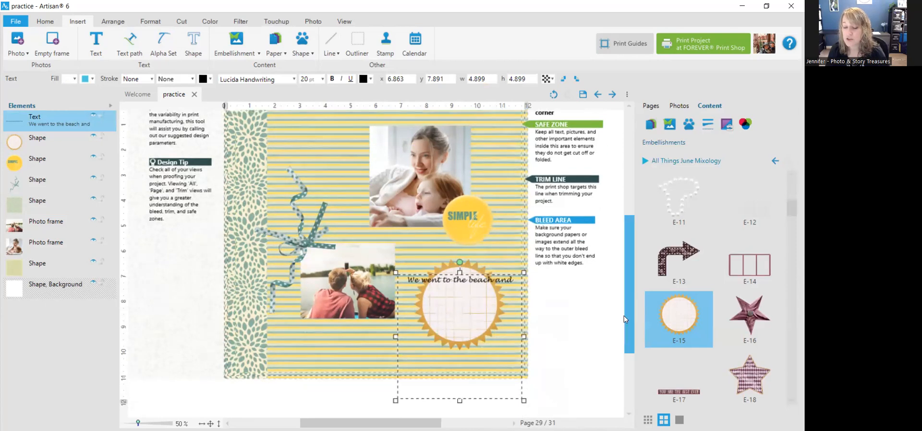
drag(524, 368, 463, 339)
drag(442, 252, 468, 251)
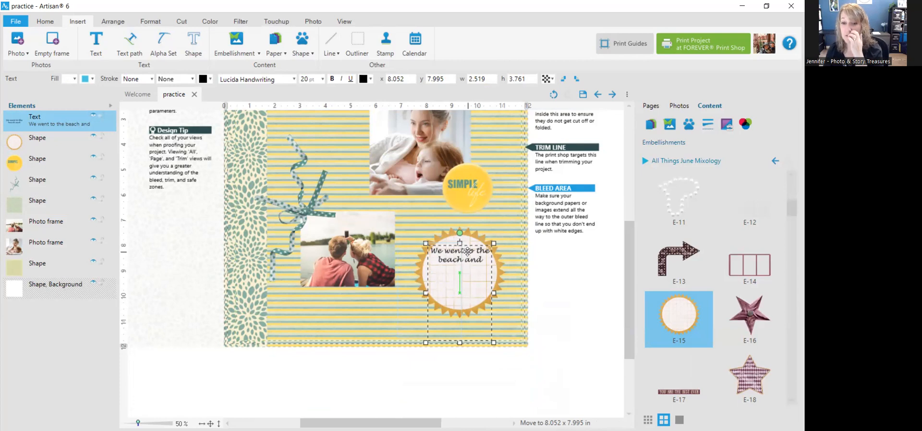
drag(468, 251, 460, 247)
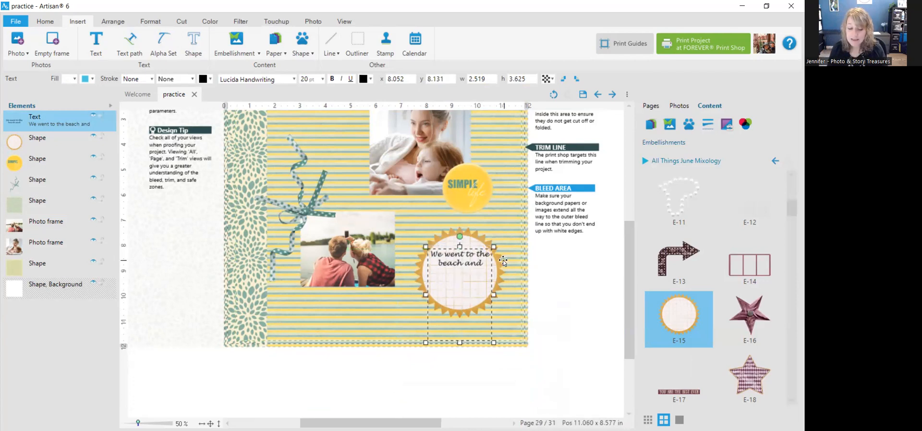